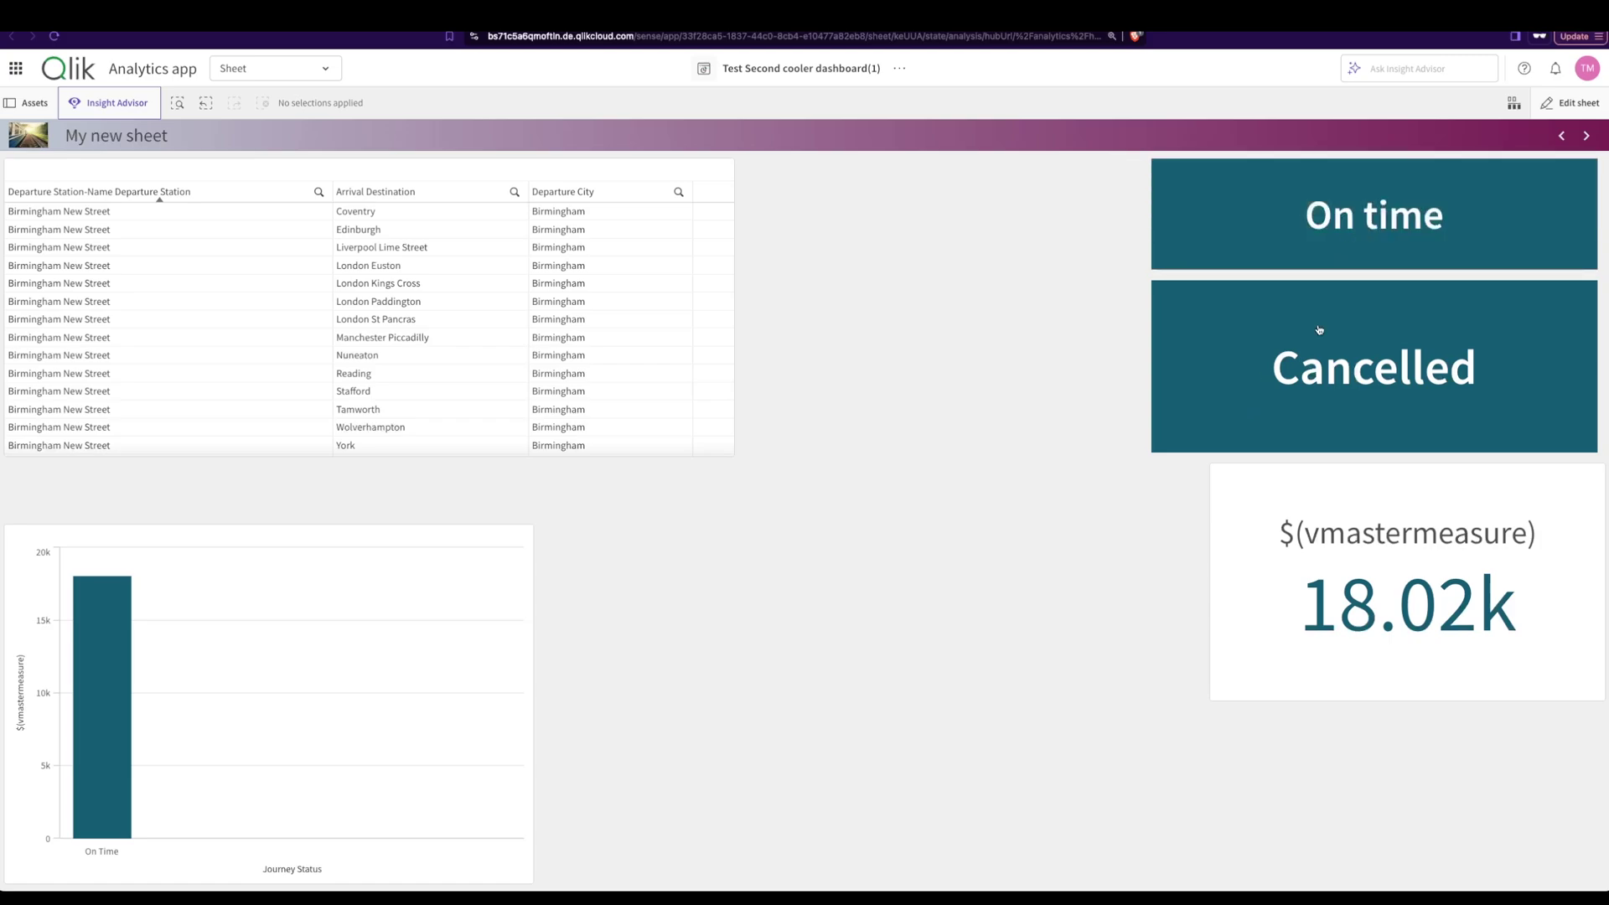
# - Toggle the KPI and Journey Status chart between Cancelled (790) and On time (18.02k), ending on On time
pyautogui.click(1276, 356)
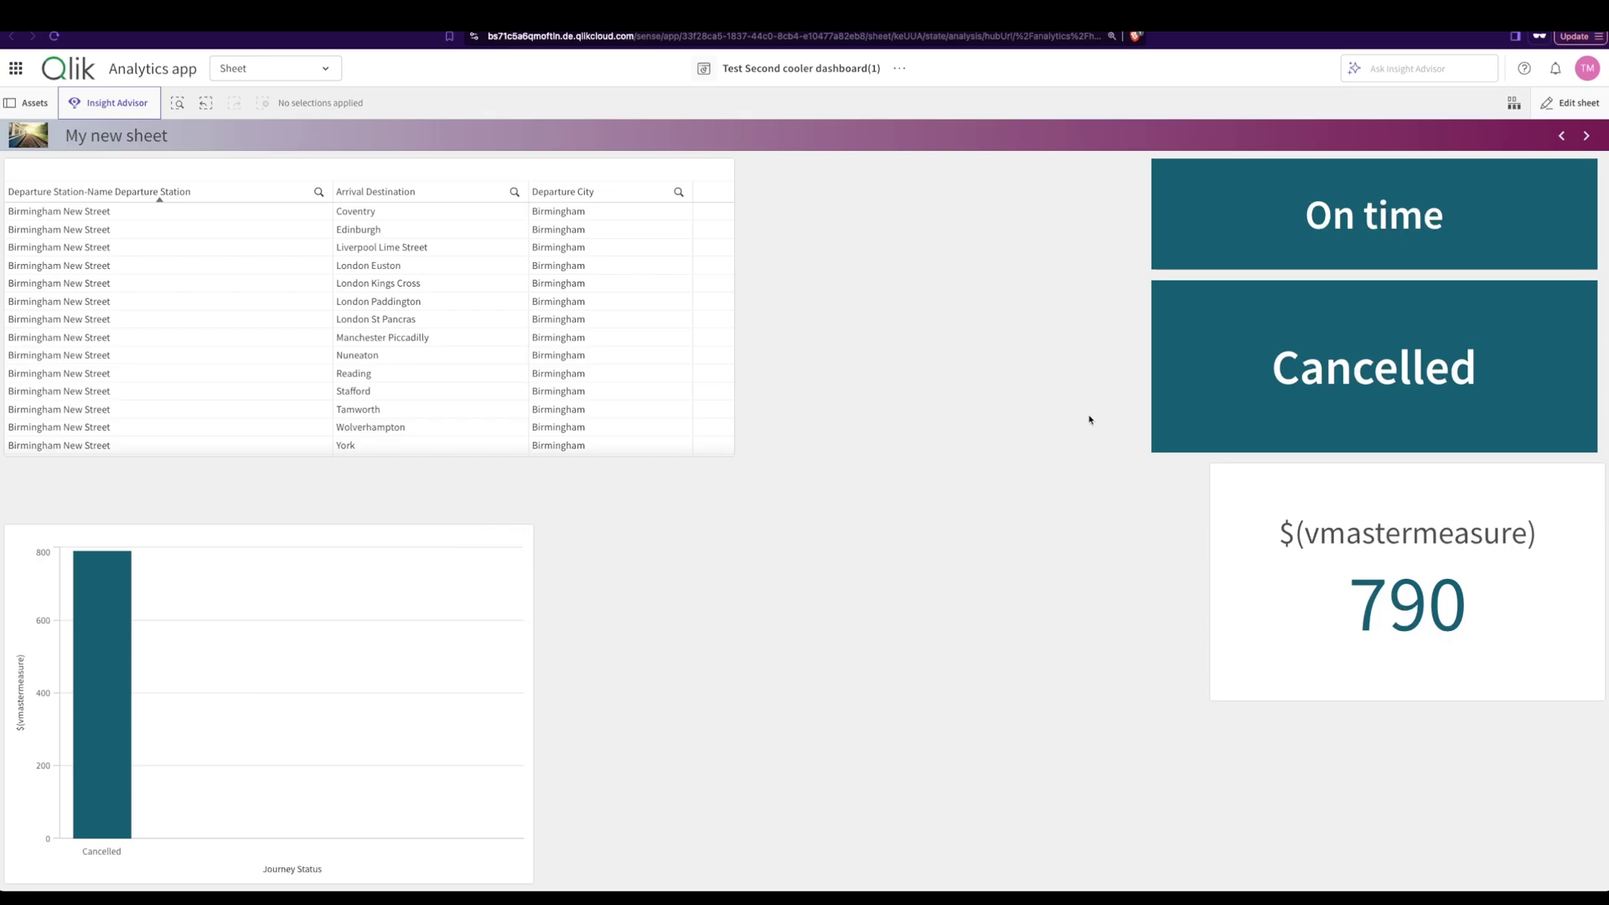
pyautogui.click(1310, 217)
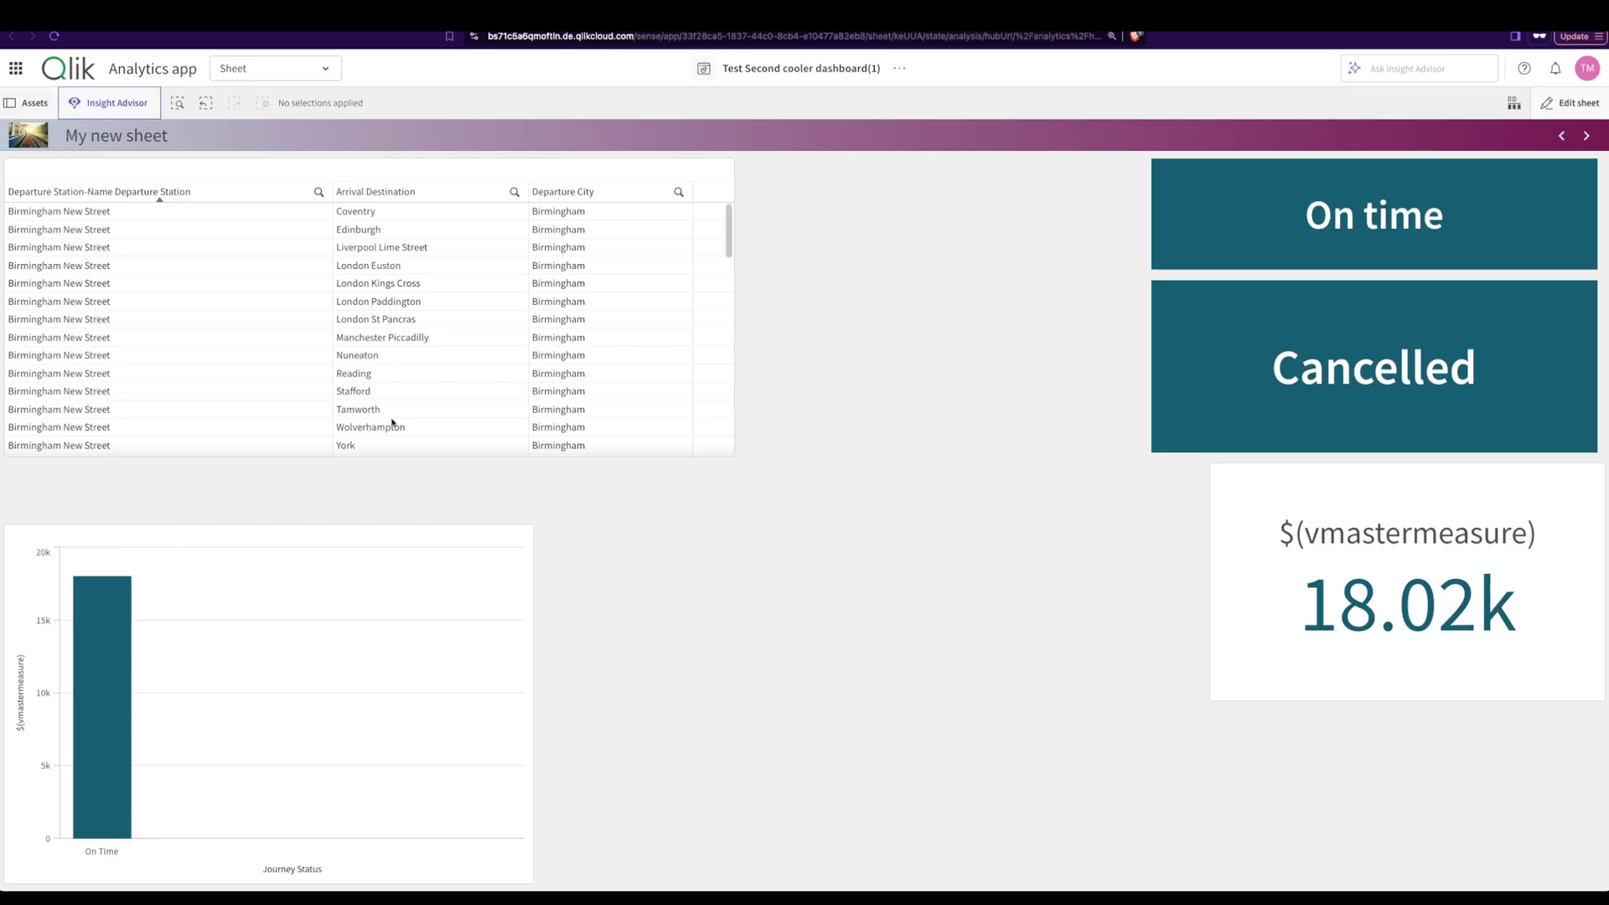
pyautogui.click(1272, 371)
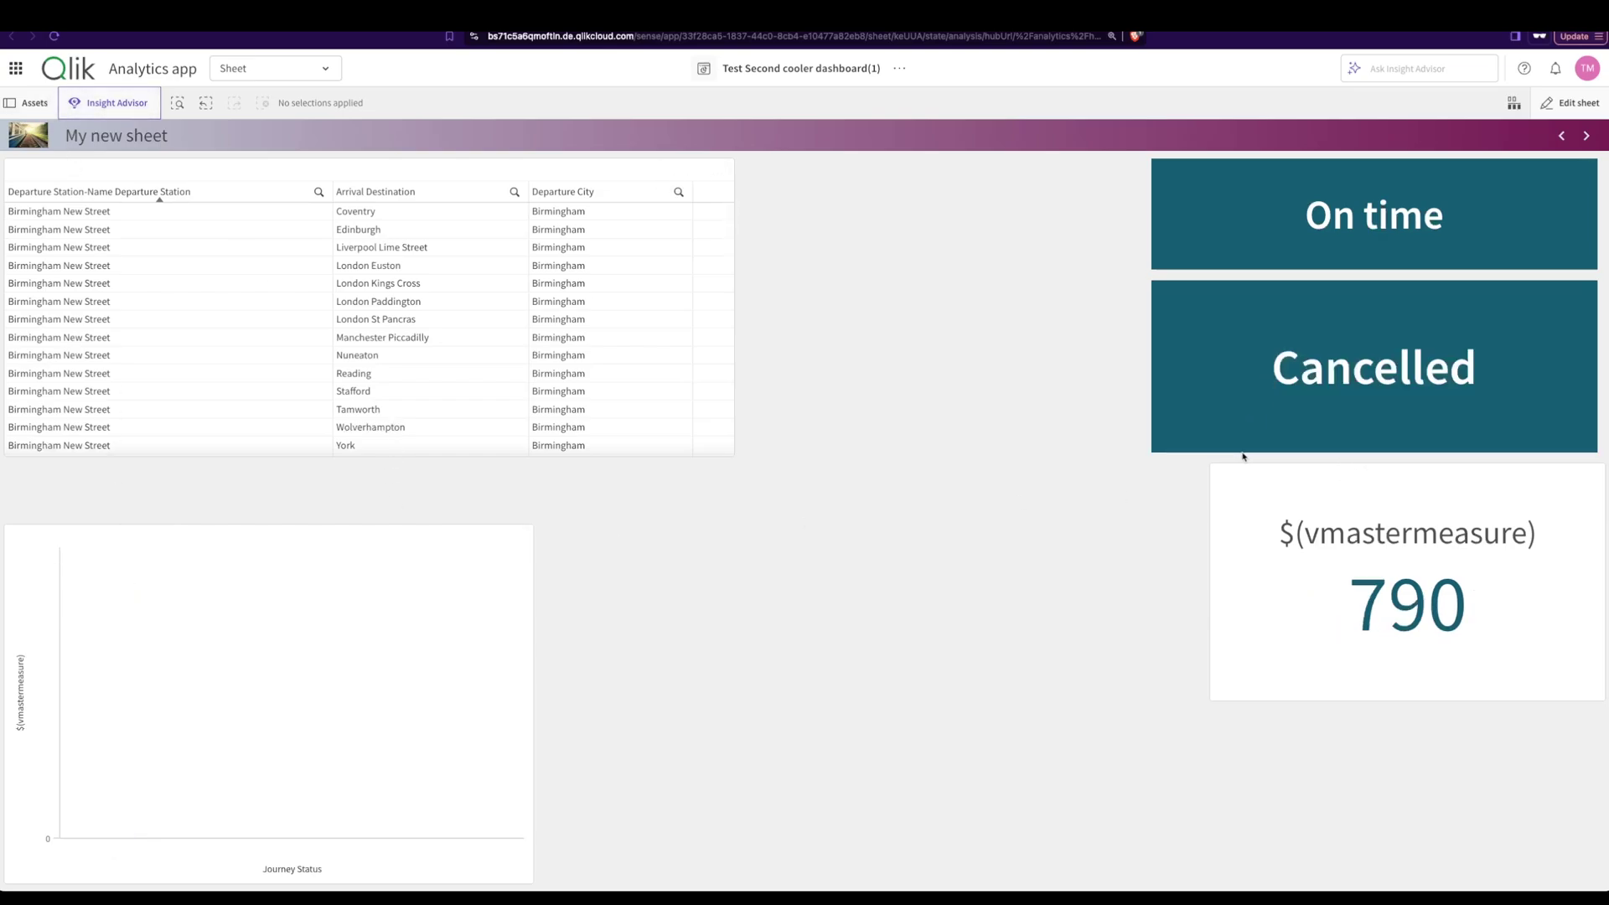
pyautogui.moveTo(117, 856)
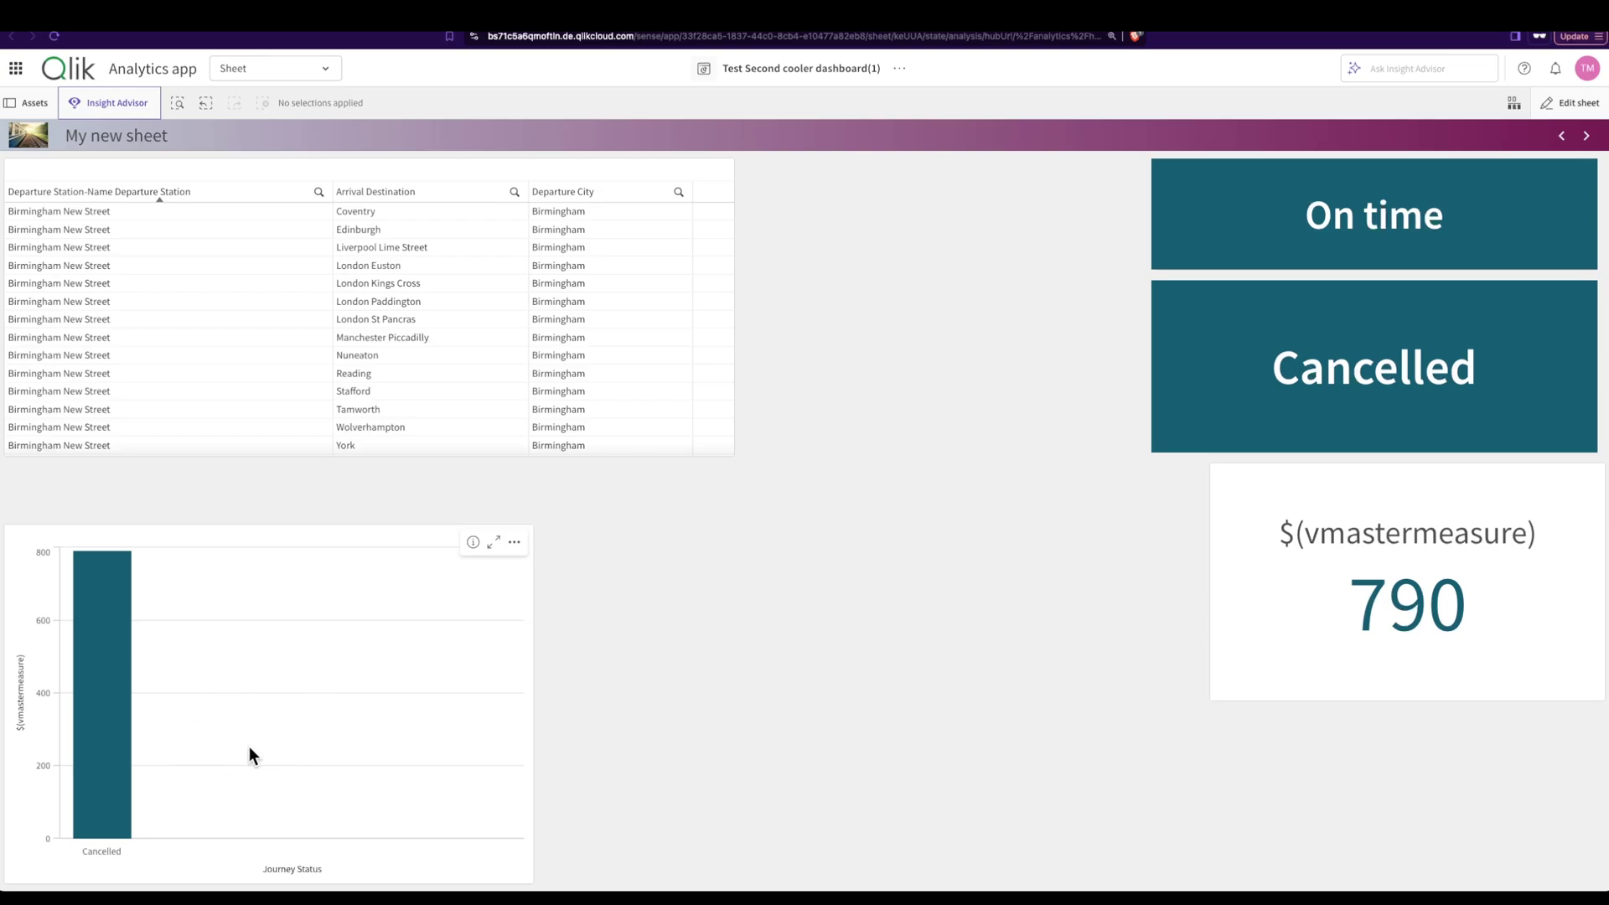
pyautogui.click(1339, 220)
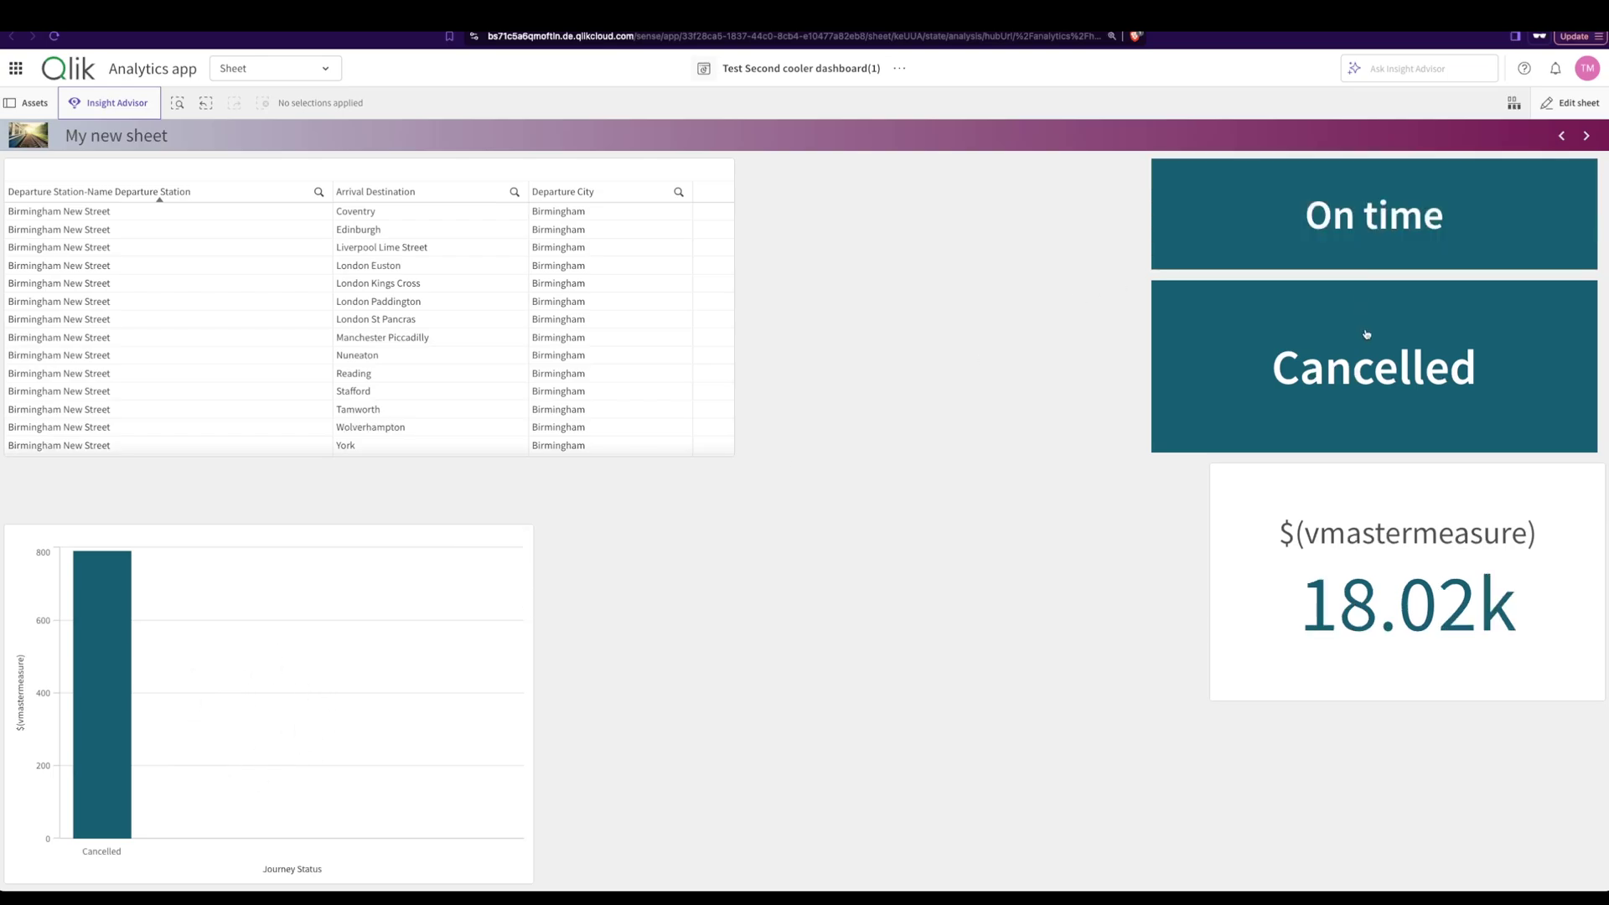
# - Show the on-time count, then open My new sheet (1) for editing
pyautogui.click(1340, 232)
pyautogui.click(1587, 137)
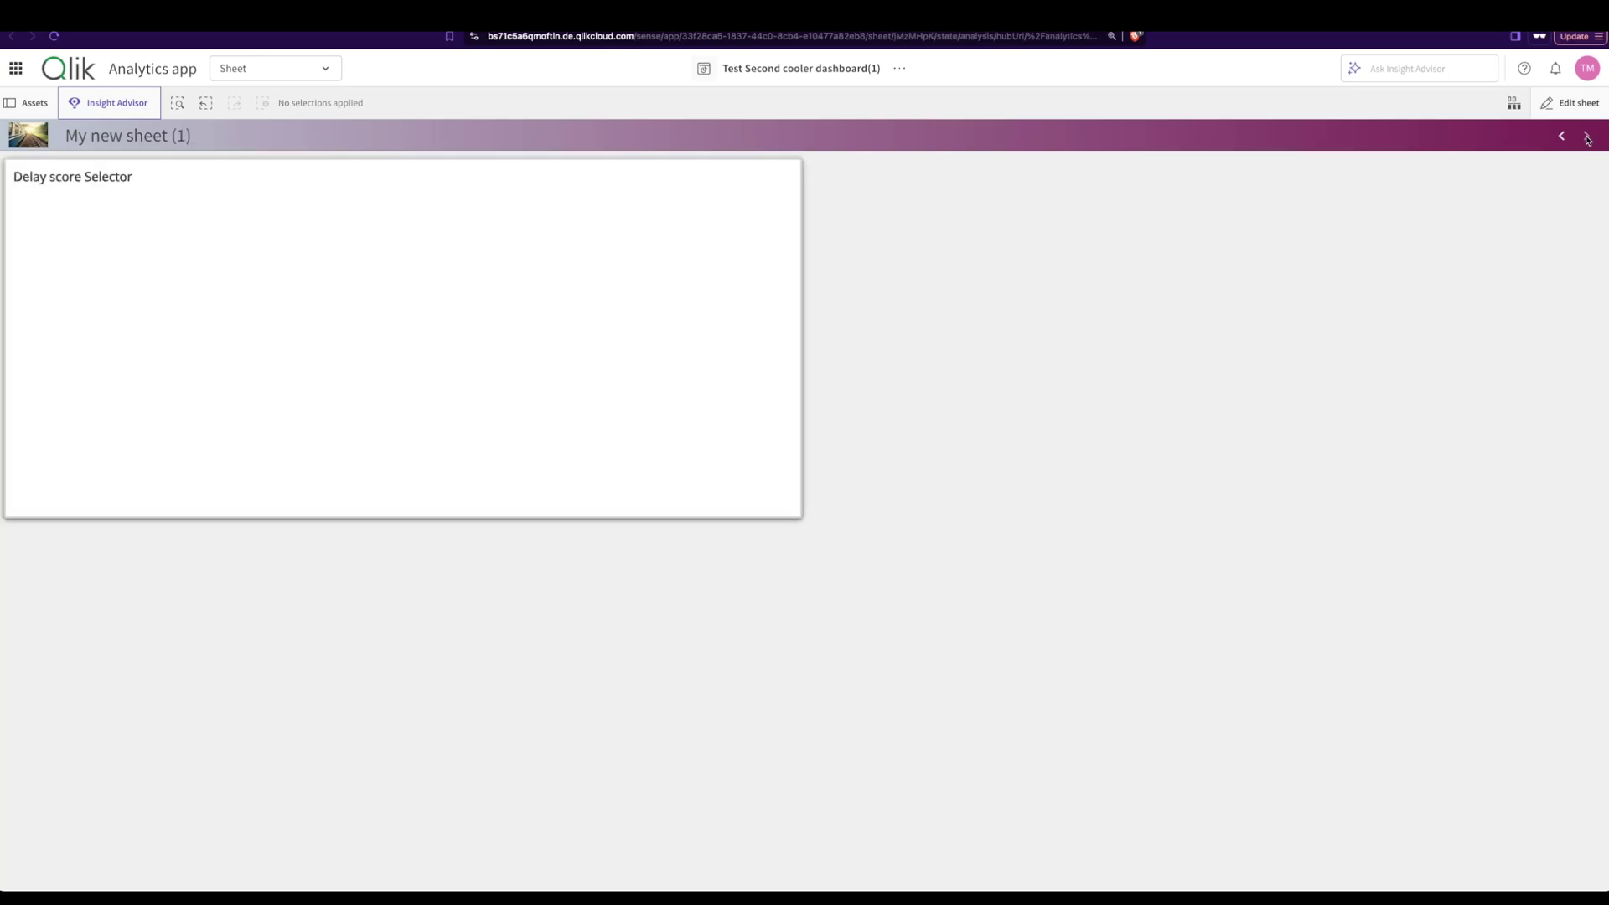
pyautogui.click(1570, 102)
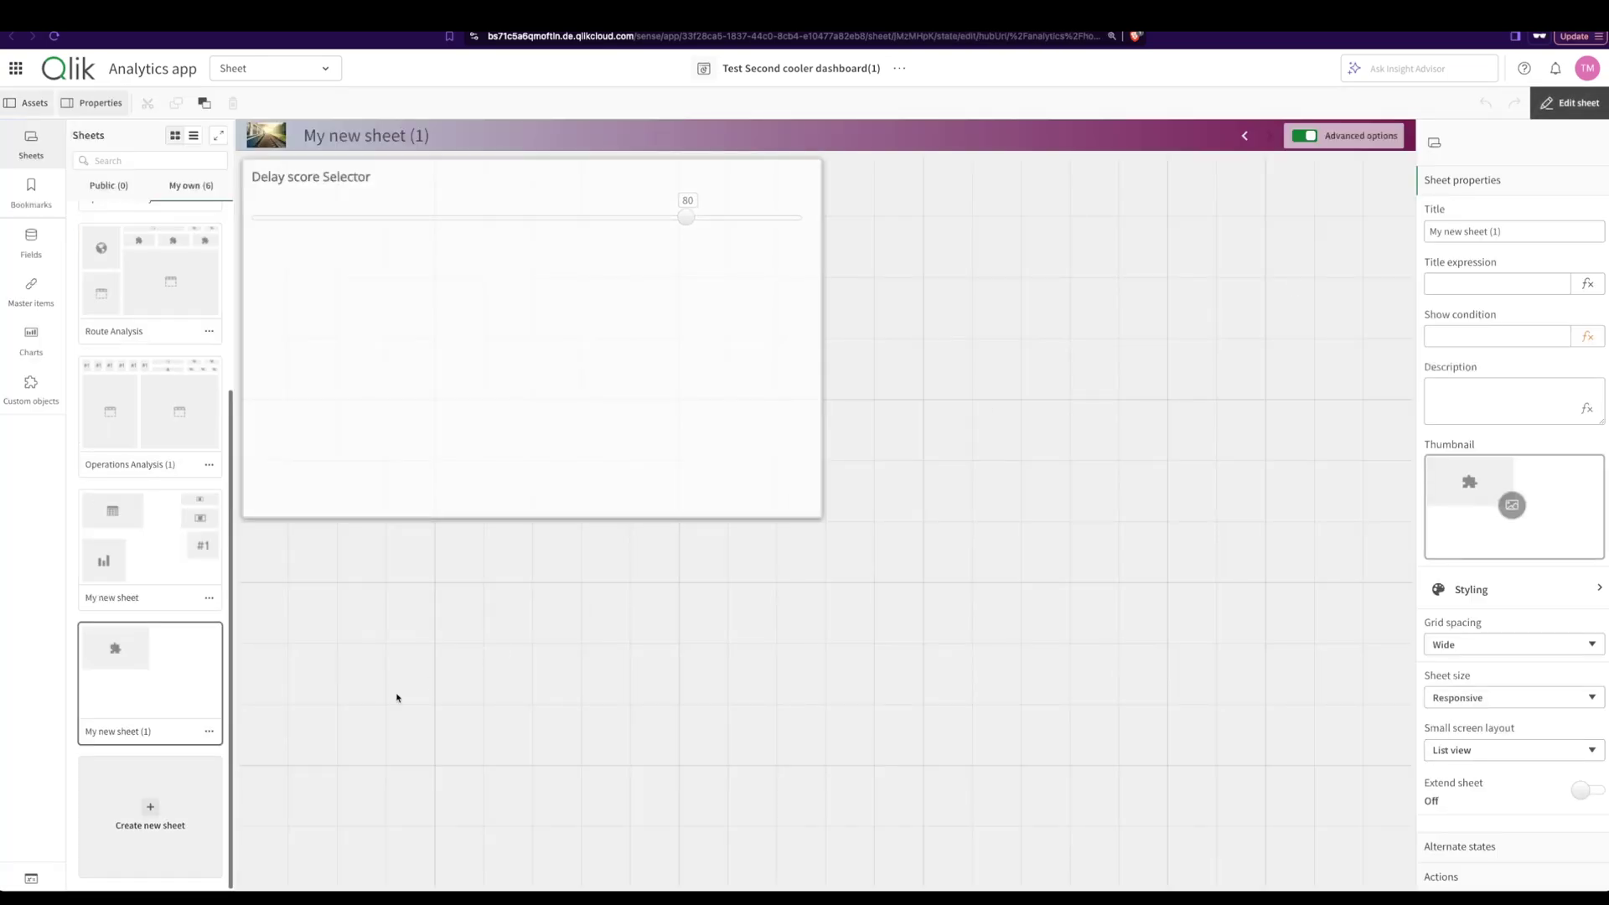
# - Create an empty app variable named vNewmeasure in the Variables list
pyautogui.click(31, 876)
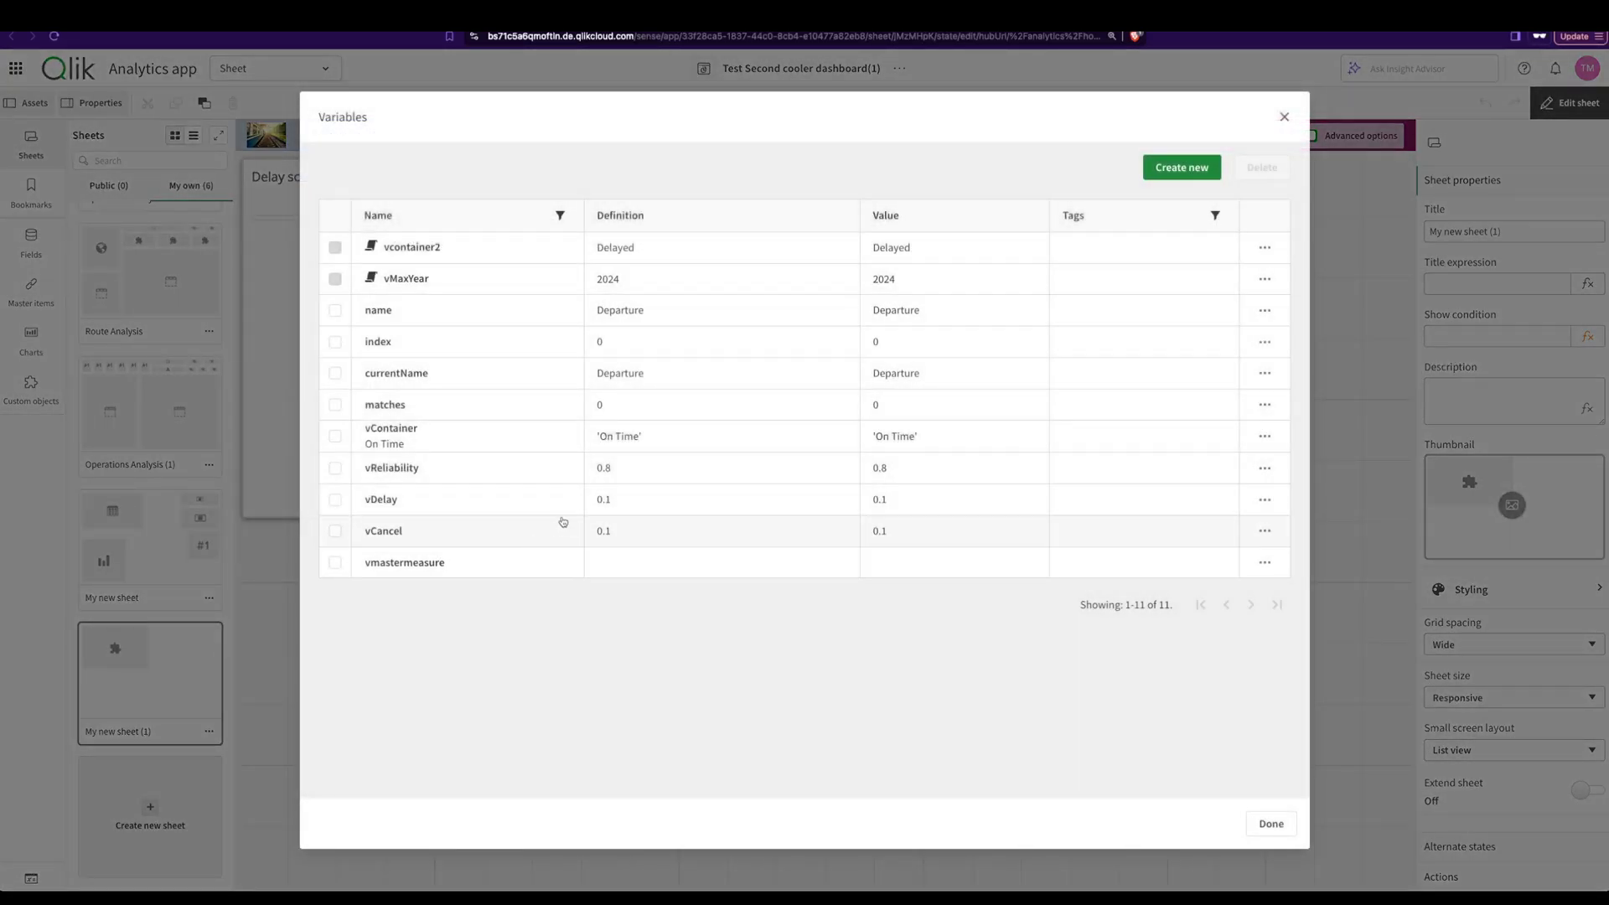
pyautogui.click(1181, 167)
pyautogui.write('vNewmeasure')
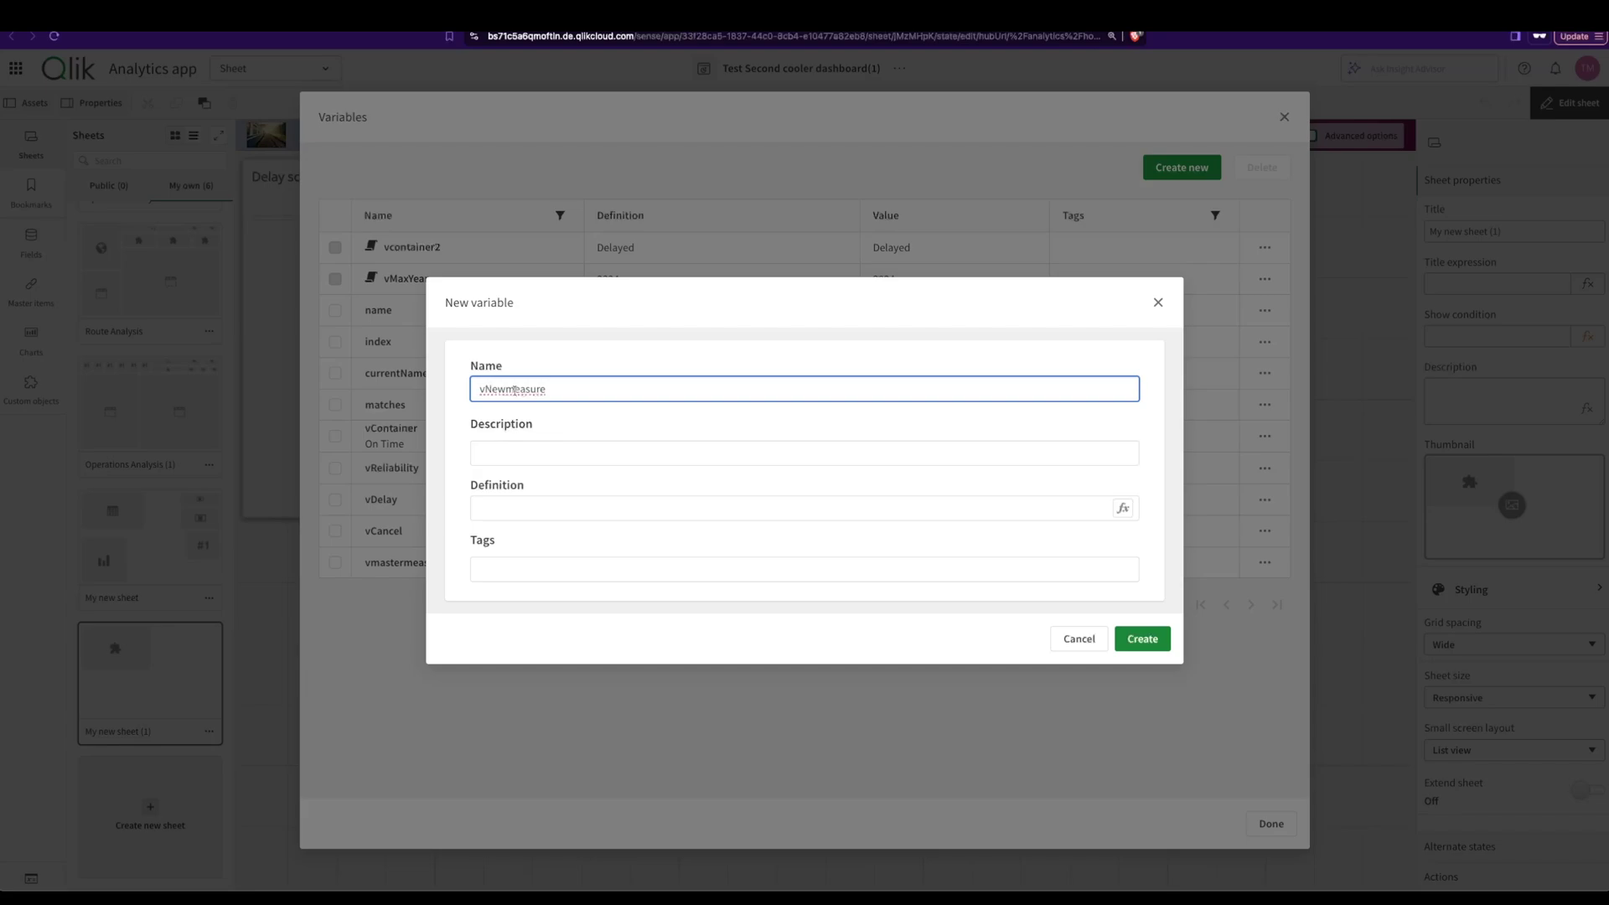
pyautogui.click(1155, 644)
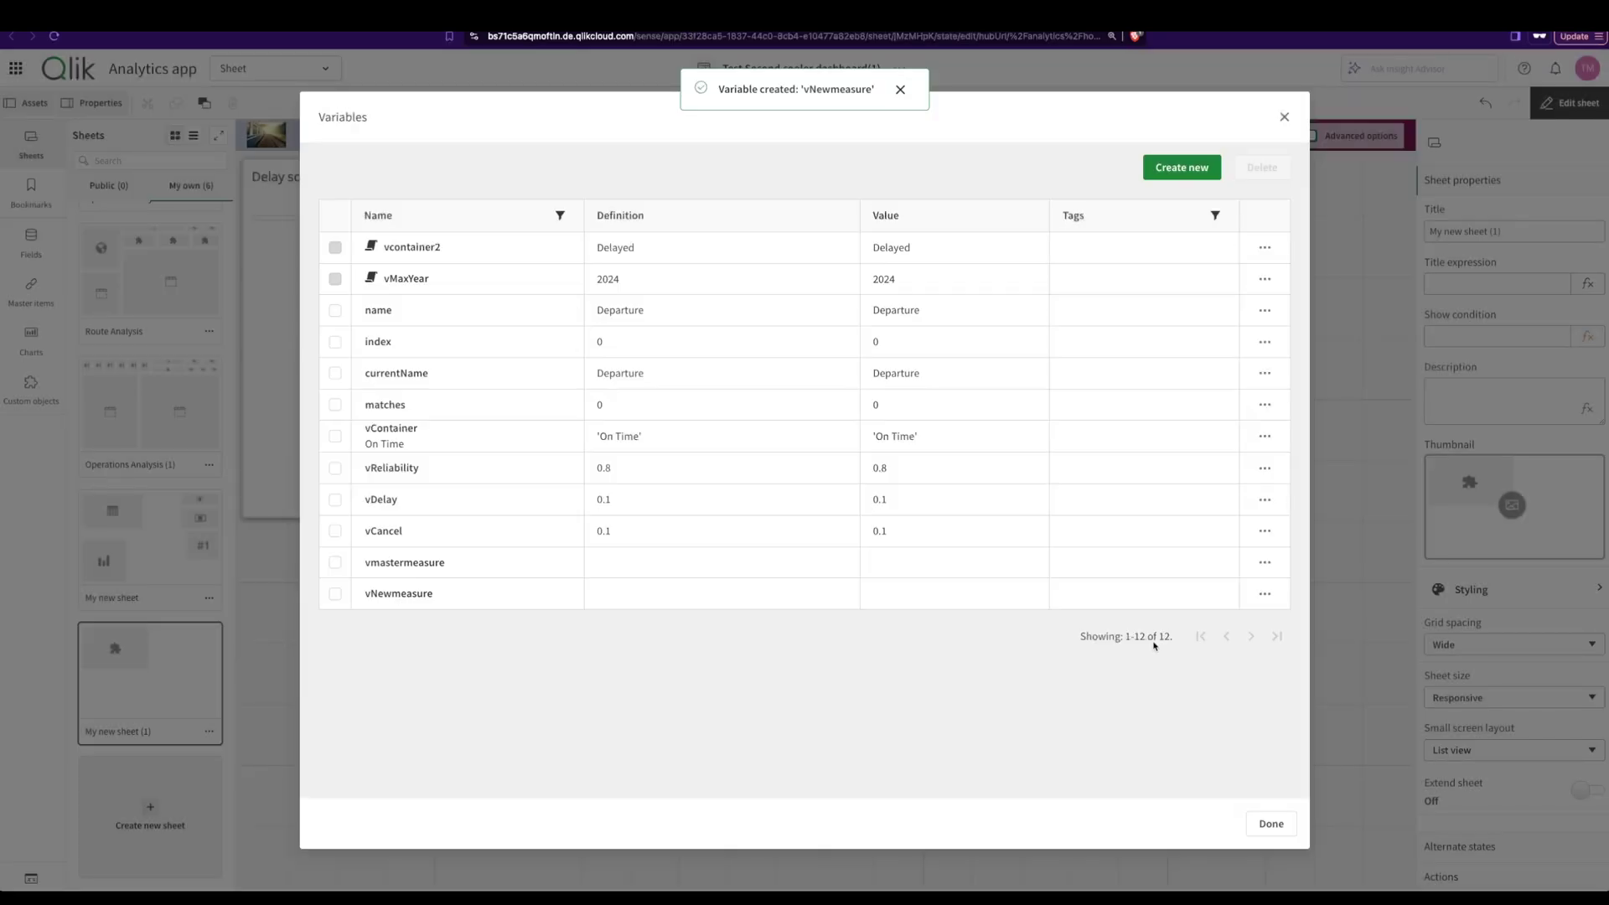
pyautogui.click(1282, 834)
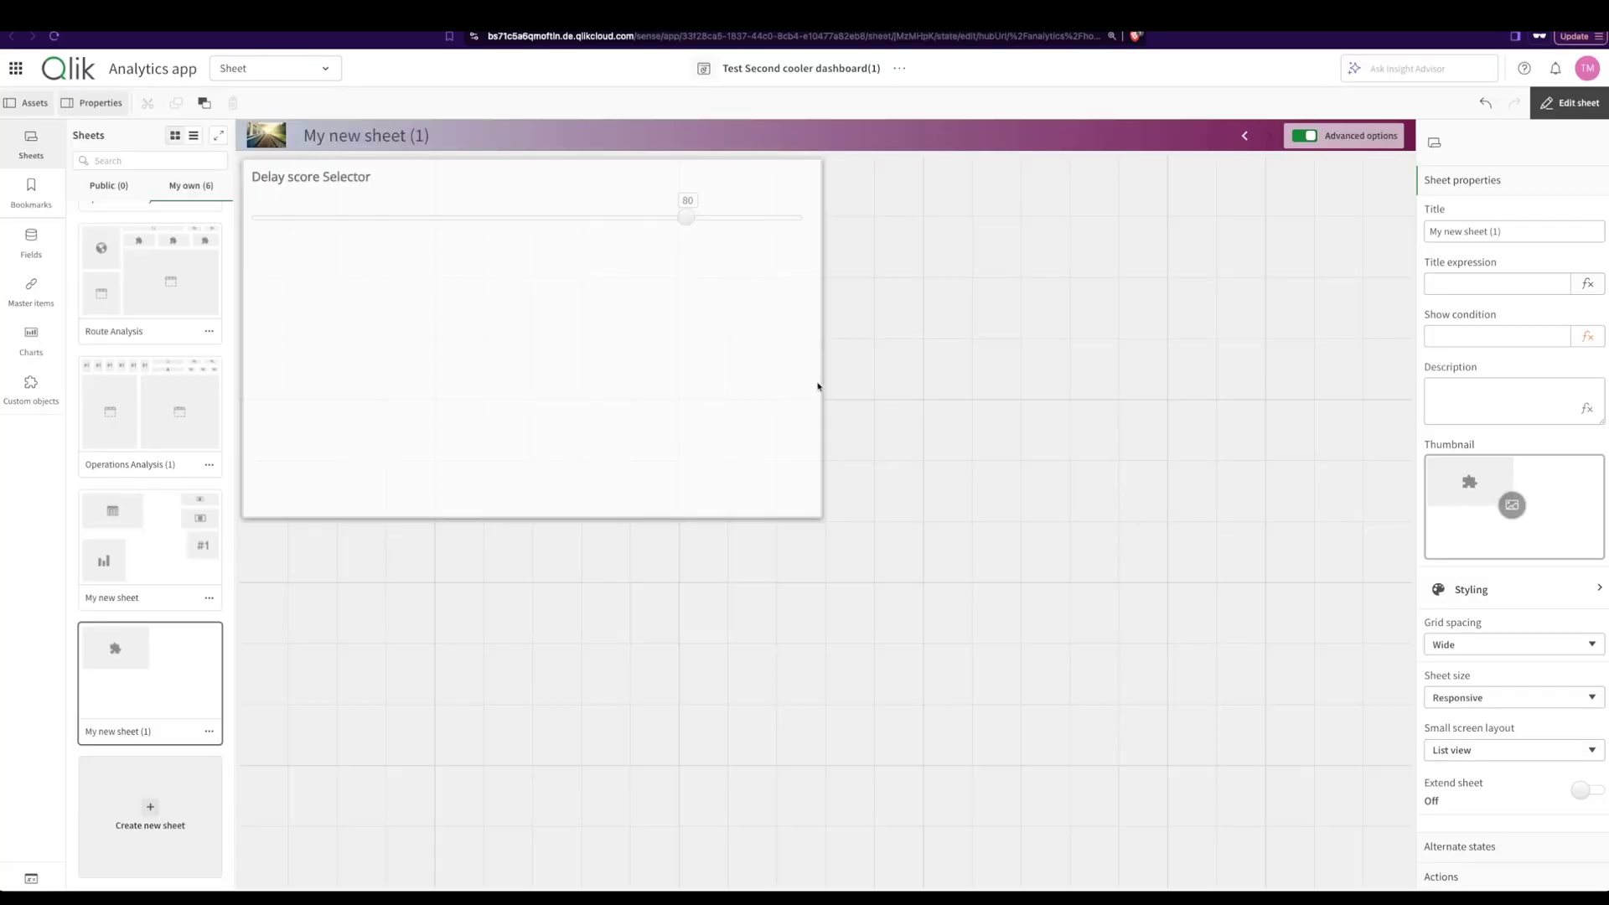
# - Add two stacked Button objects beside the Delay score Selector
pyautogui.click(28, 260)
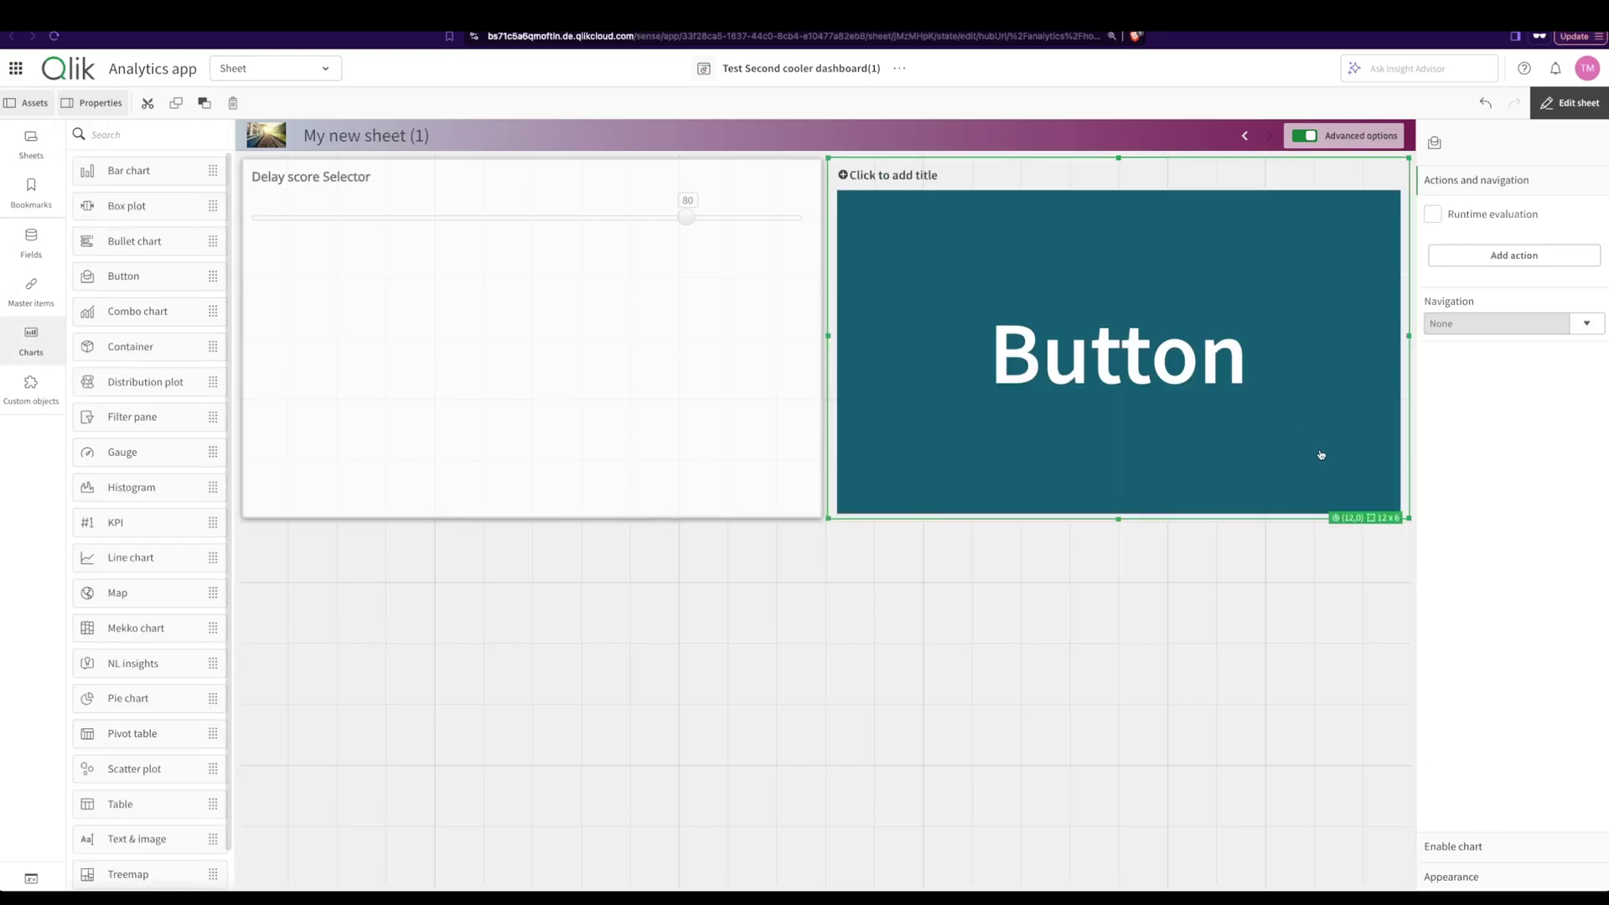
pyautogui.moveTo(1318, 457); pyautogui.dragTo(1316, 321)
pyautogui.moveTo(123, 275); pyautogui.dragTo(1229, 506)
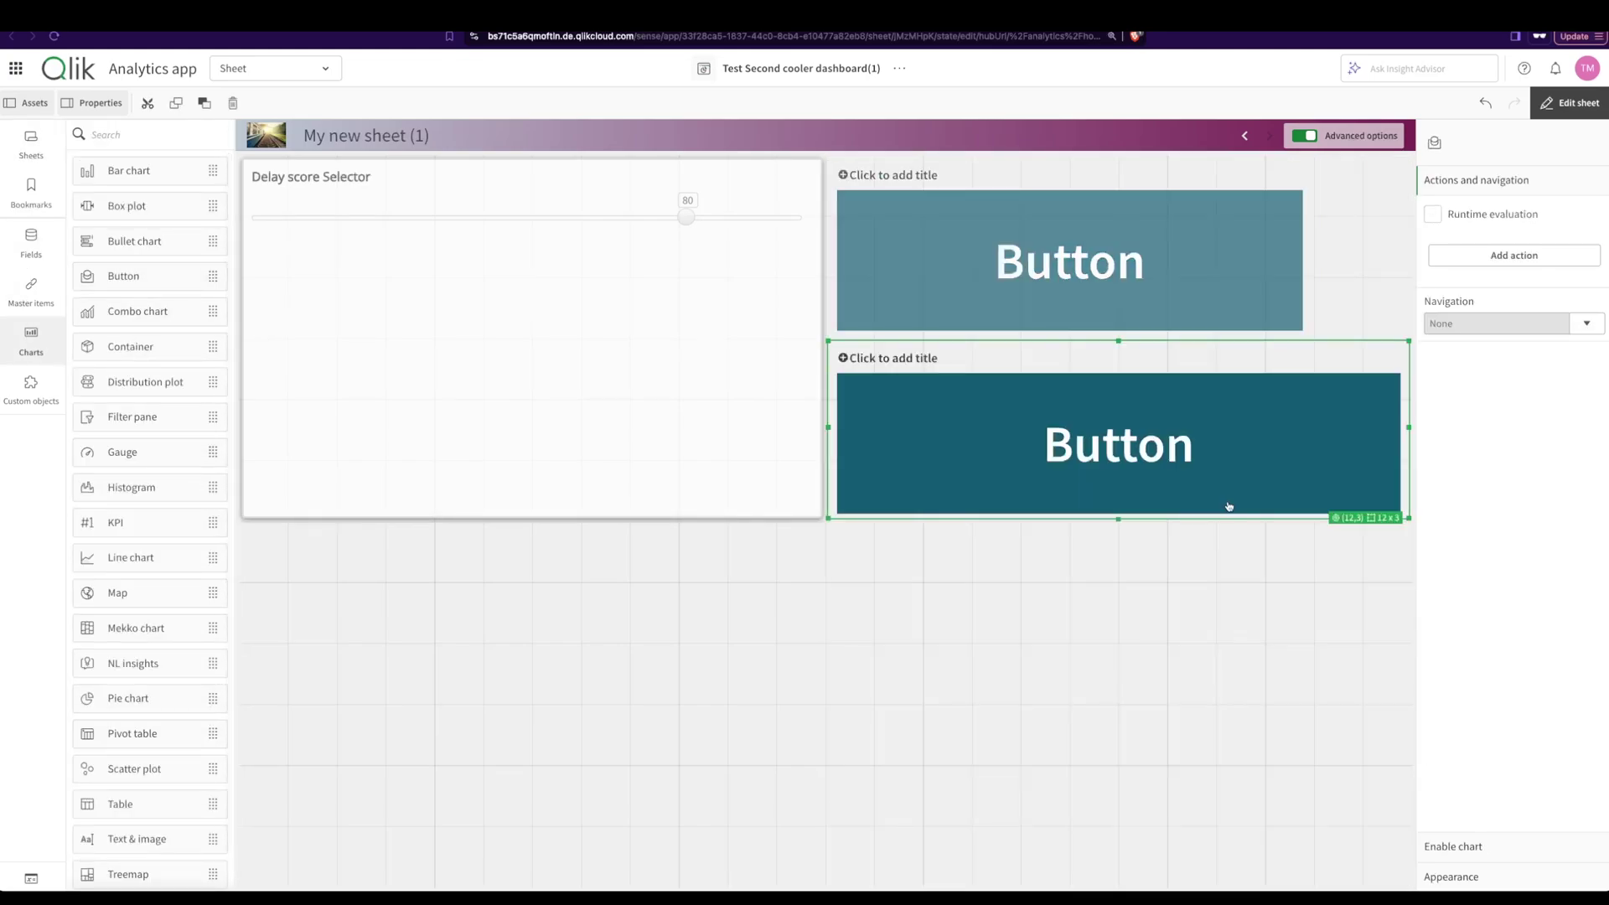
pyautogui.click(31, 290)
# - Preview the Cancelled Services and On Time Services master measure expressions
pyautogui.click(118, 194)
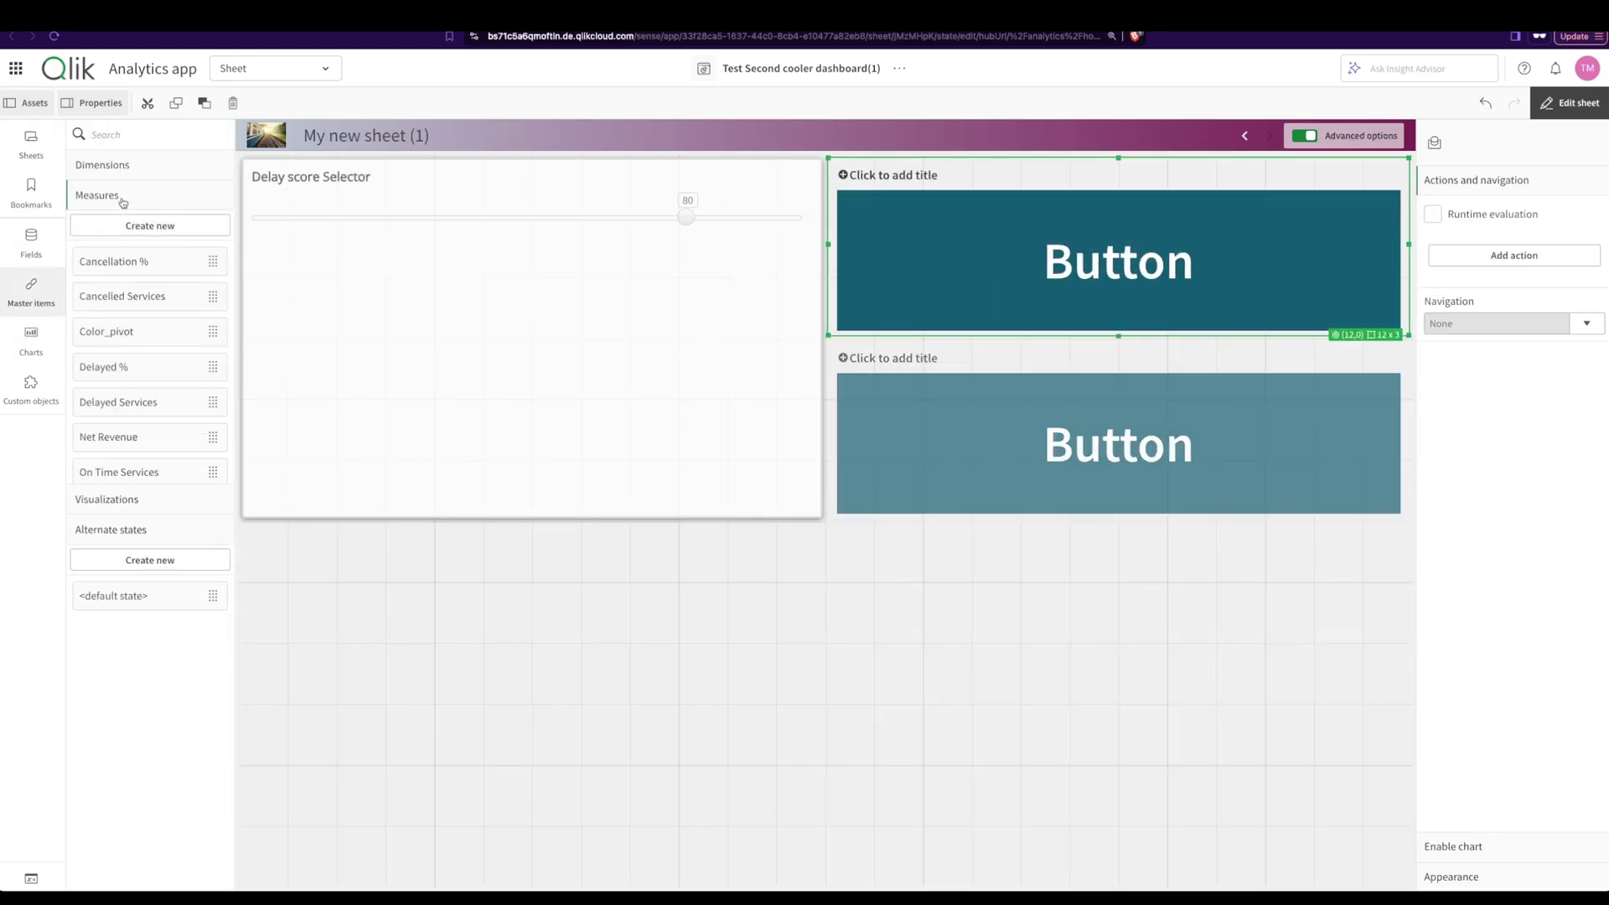
pyautogui.click(146, 299)
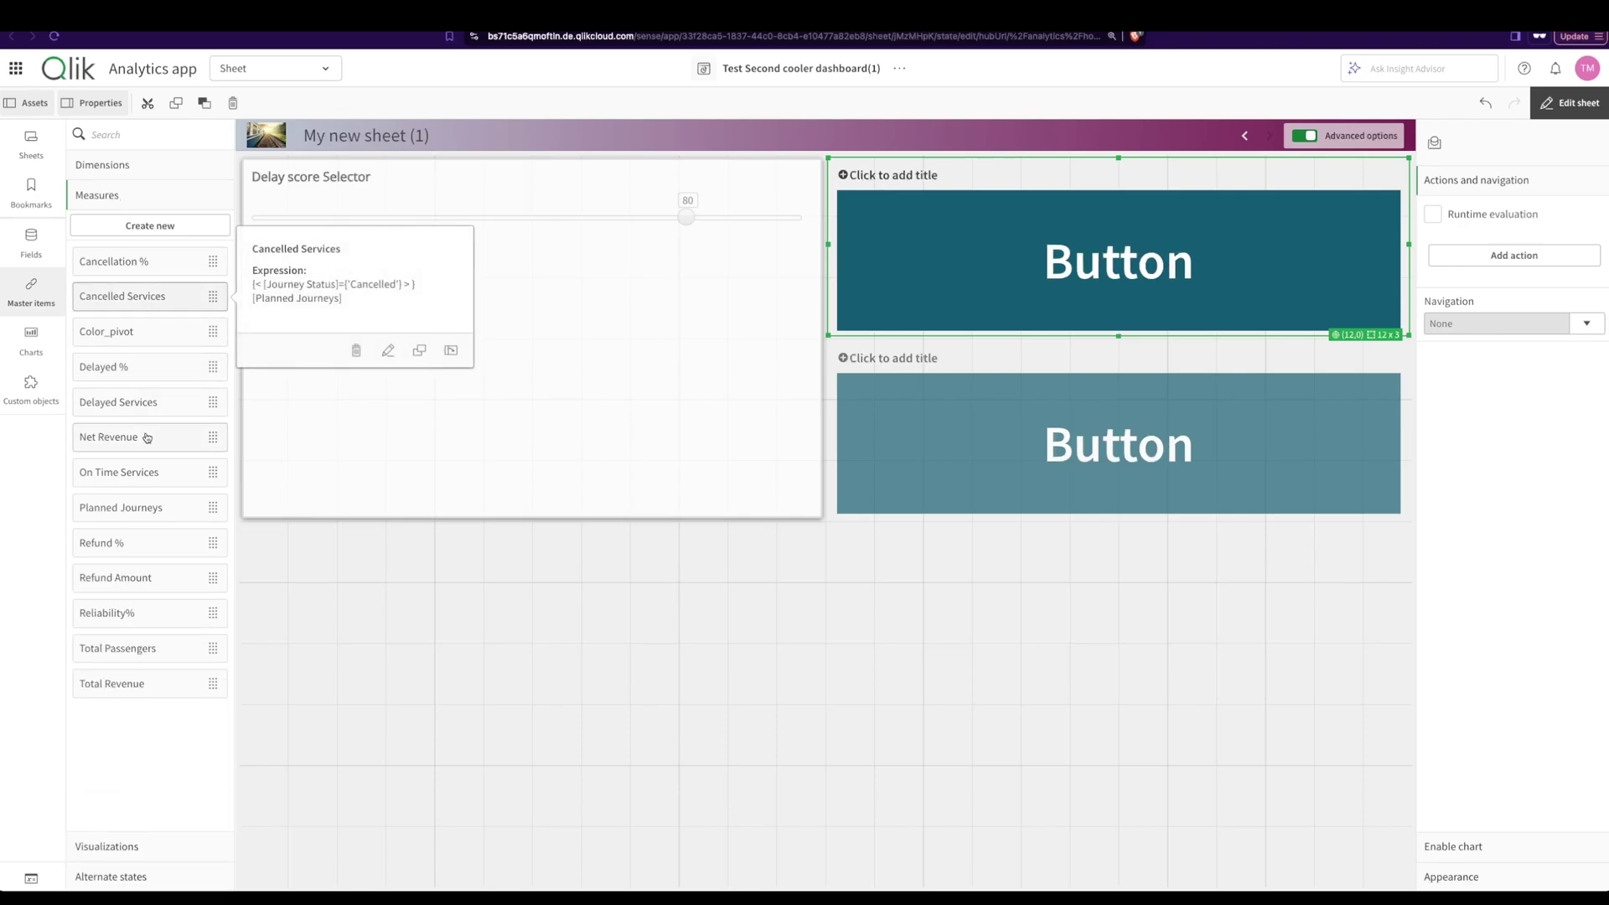
pyautogui.click(134, 474)
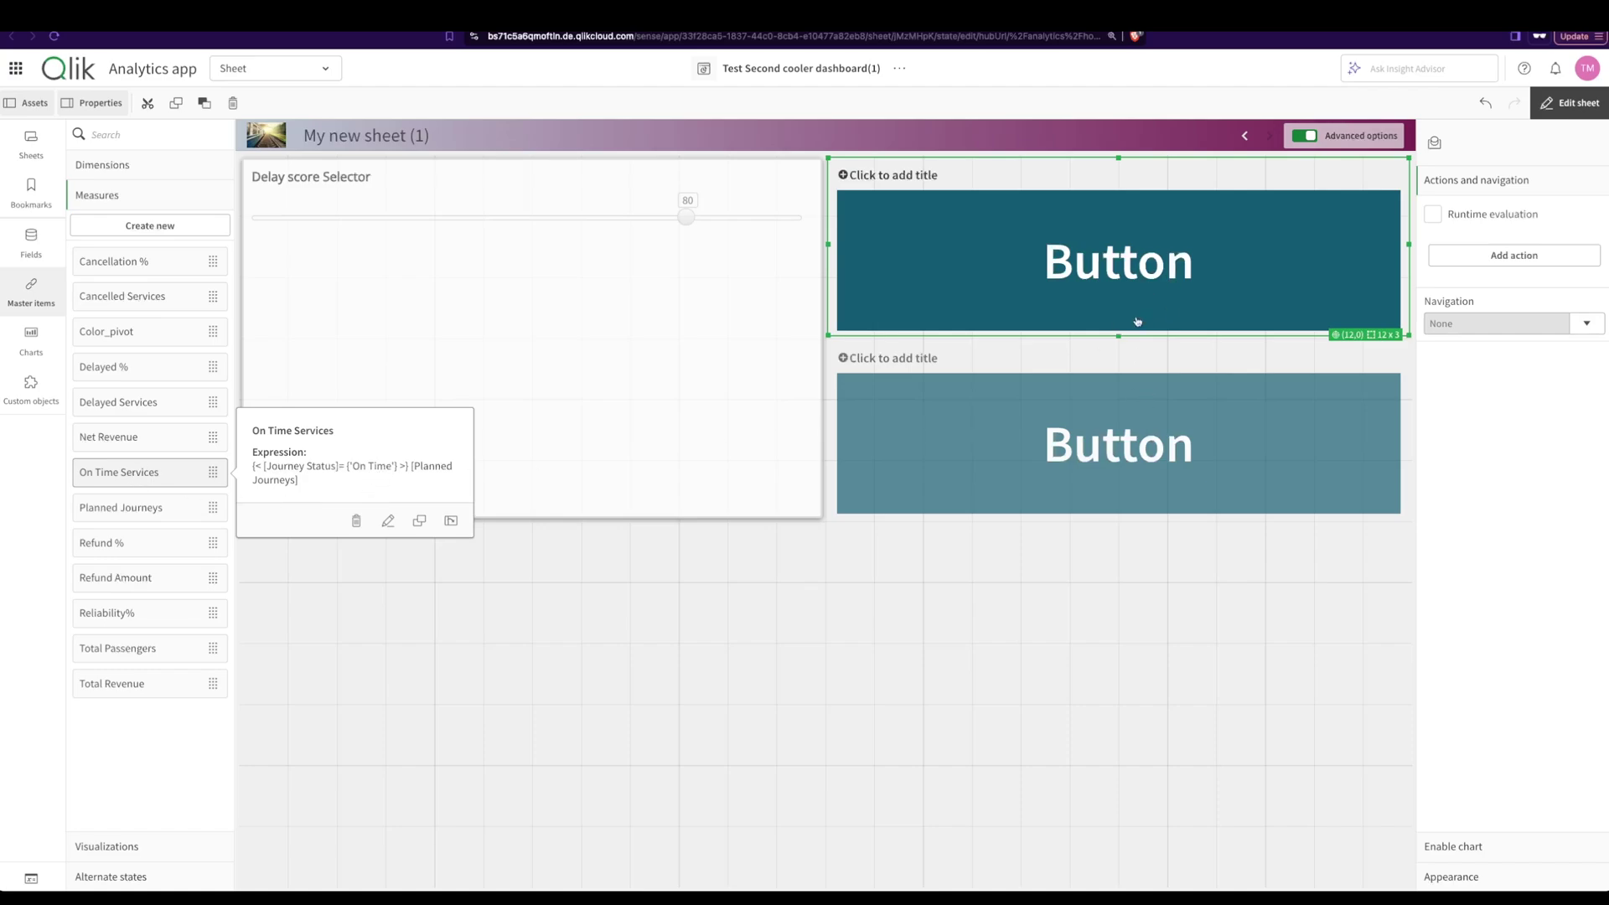
# - Give the top button a Set variable value action setting vNewmeasure to '[On Time Services]'
pyautogui.click(1148, 280)
pyautogui.click(1515, 257)
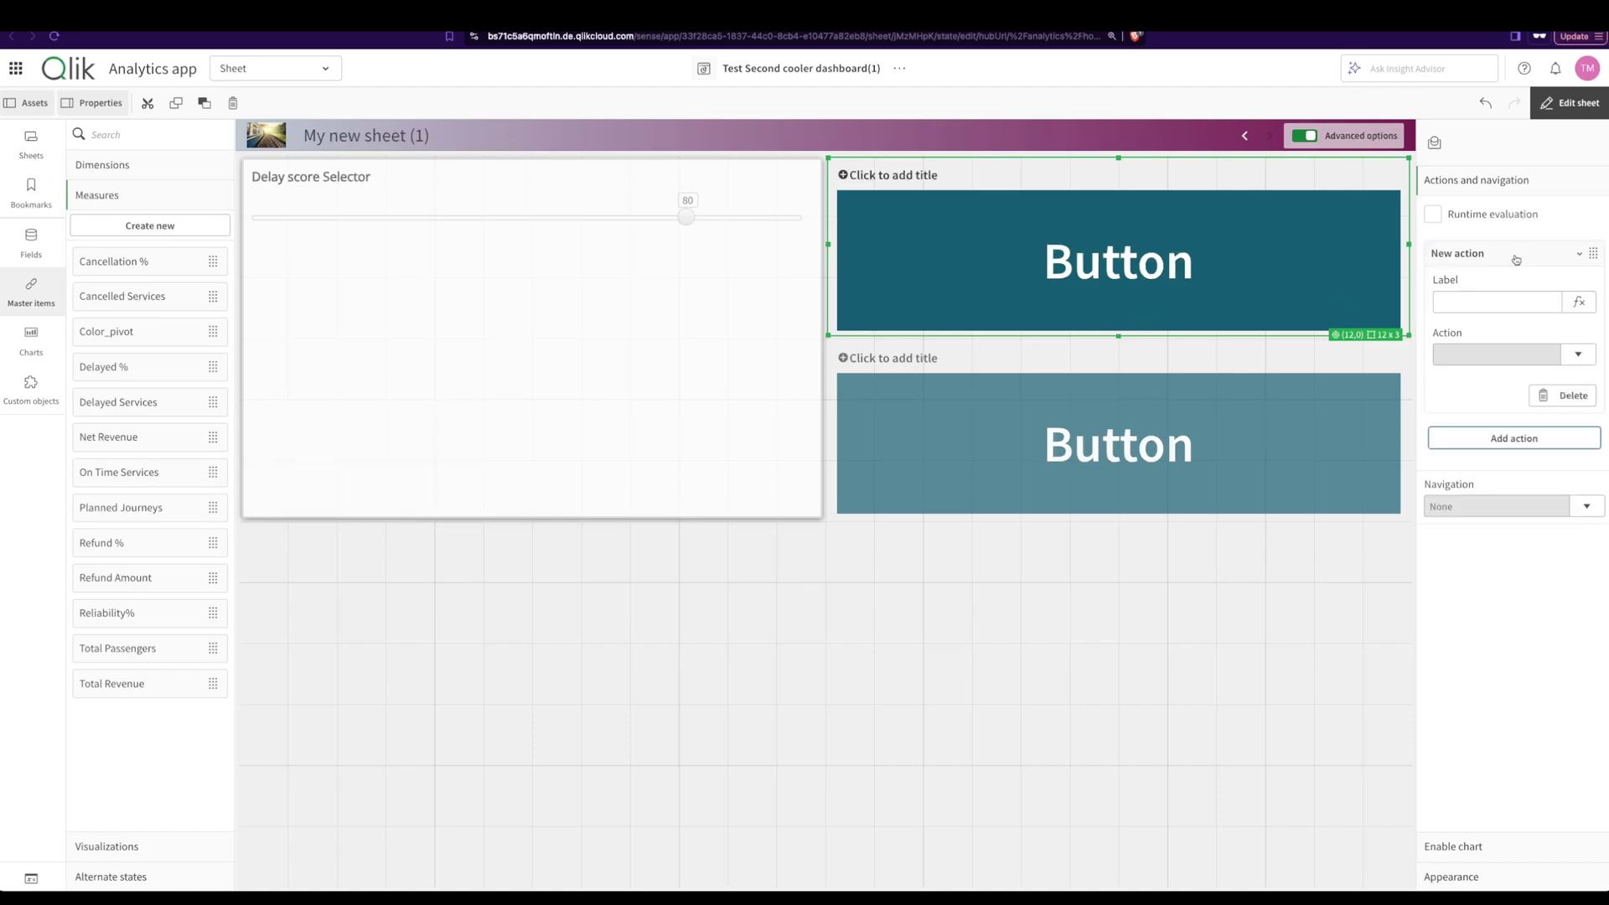
pyautogui.click(1562, 349)
pyautogui.scroll(-5, 1501, 513)
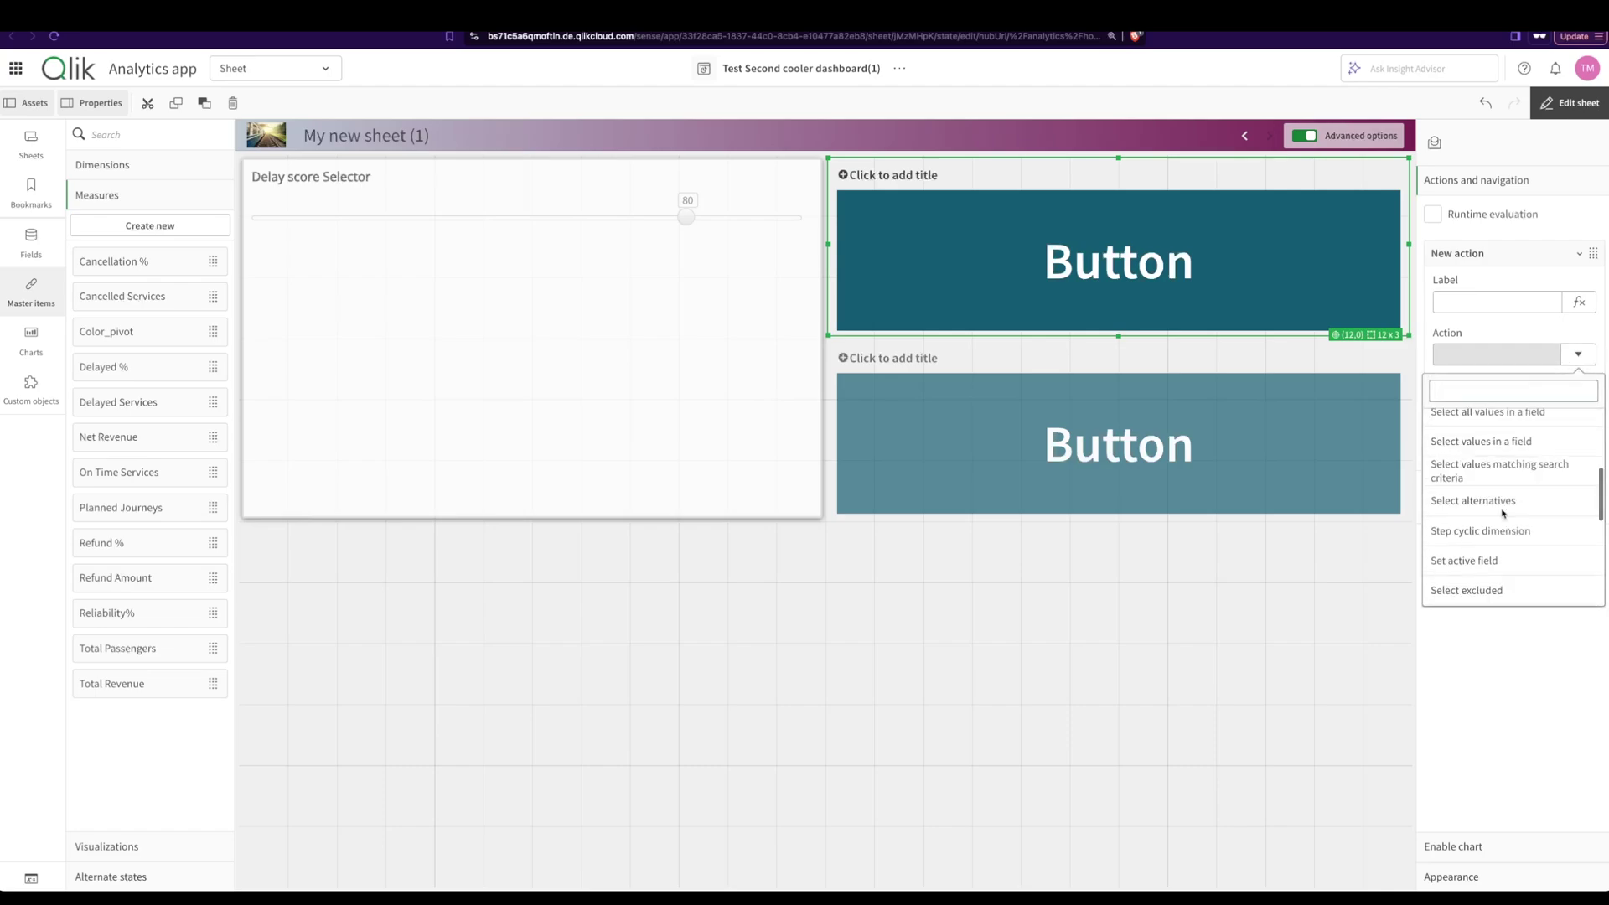
pyautogui.click(1499, 503)
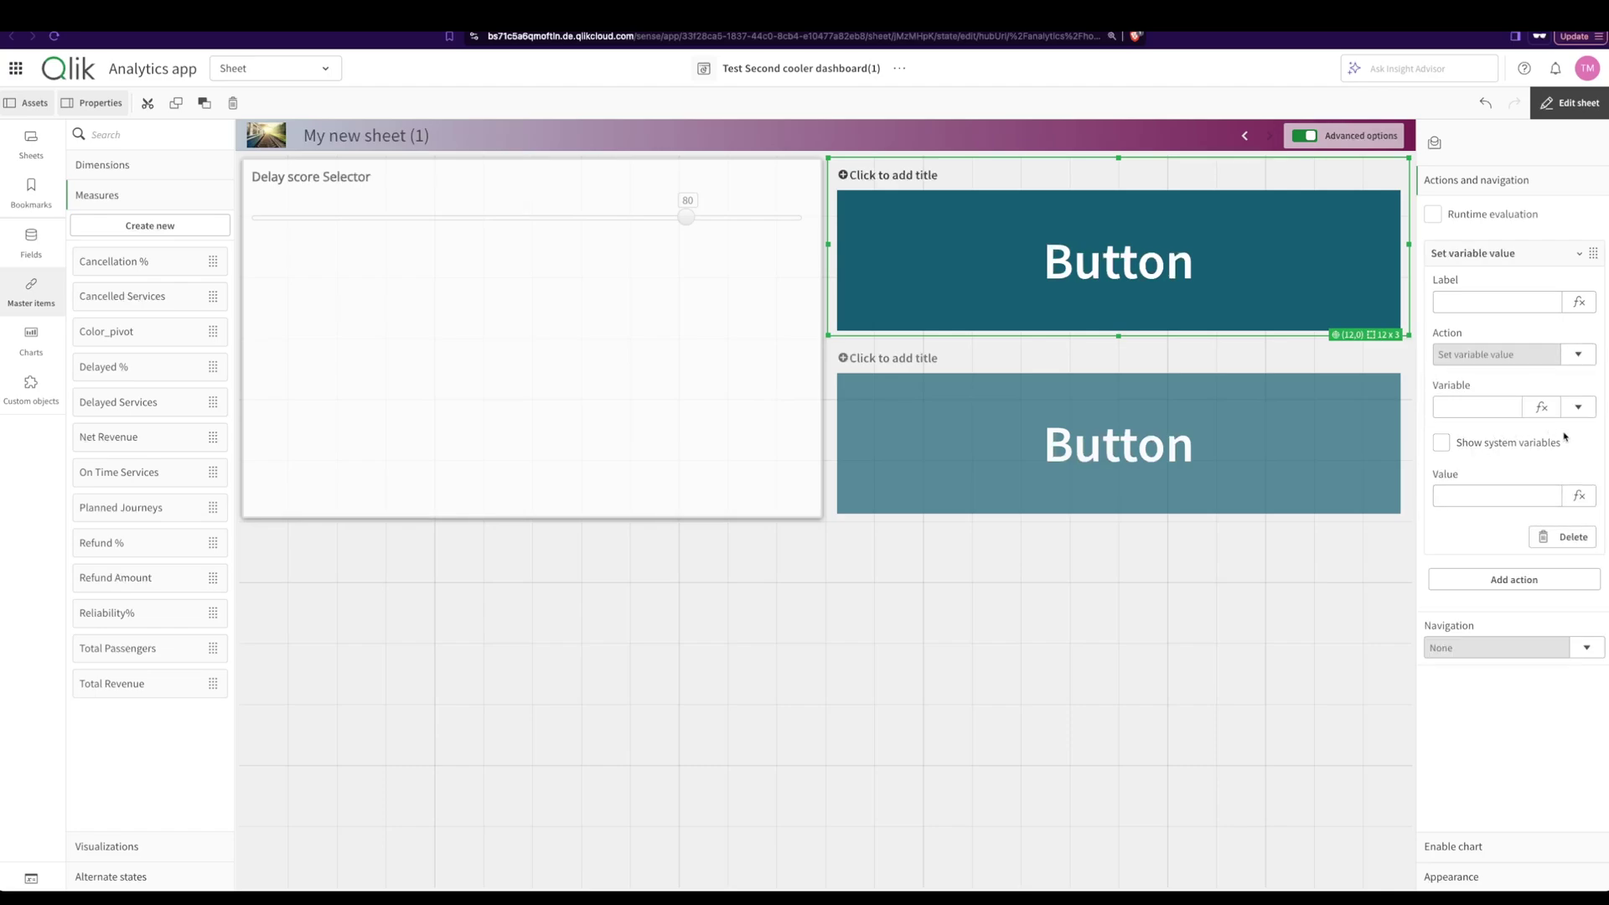
pyautogui.click(1578, 406)
pyautogui.scroll(-5, 1487, 587)
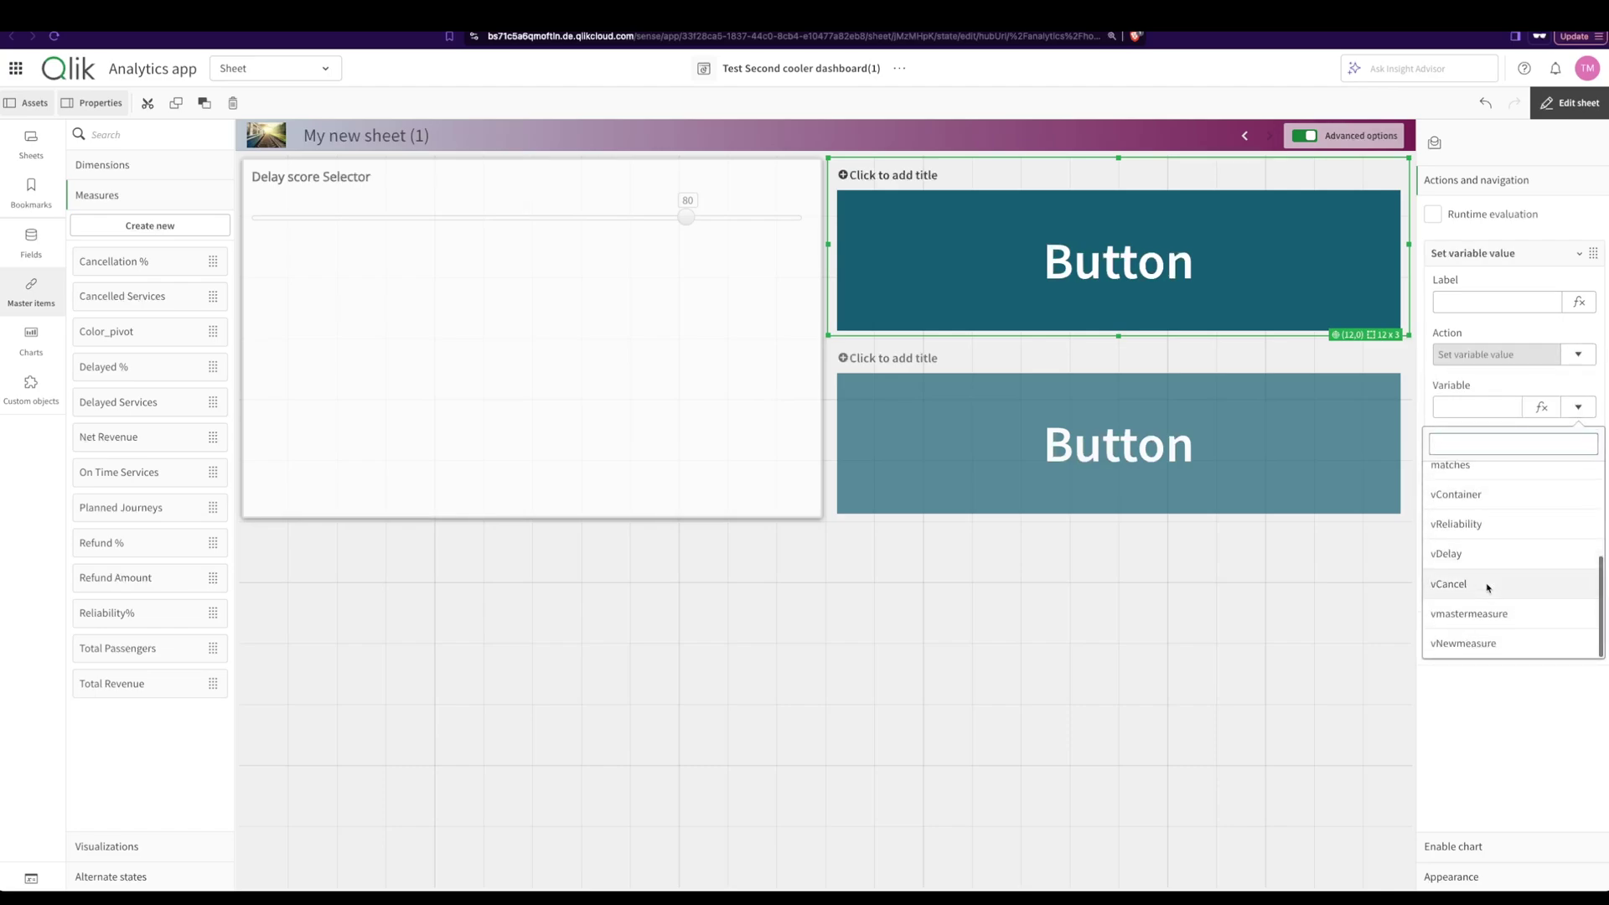
pyautogui.click(1475, 643)
pyautogui.click(1579, 495)
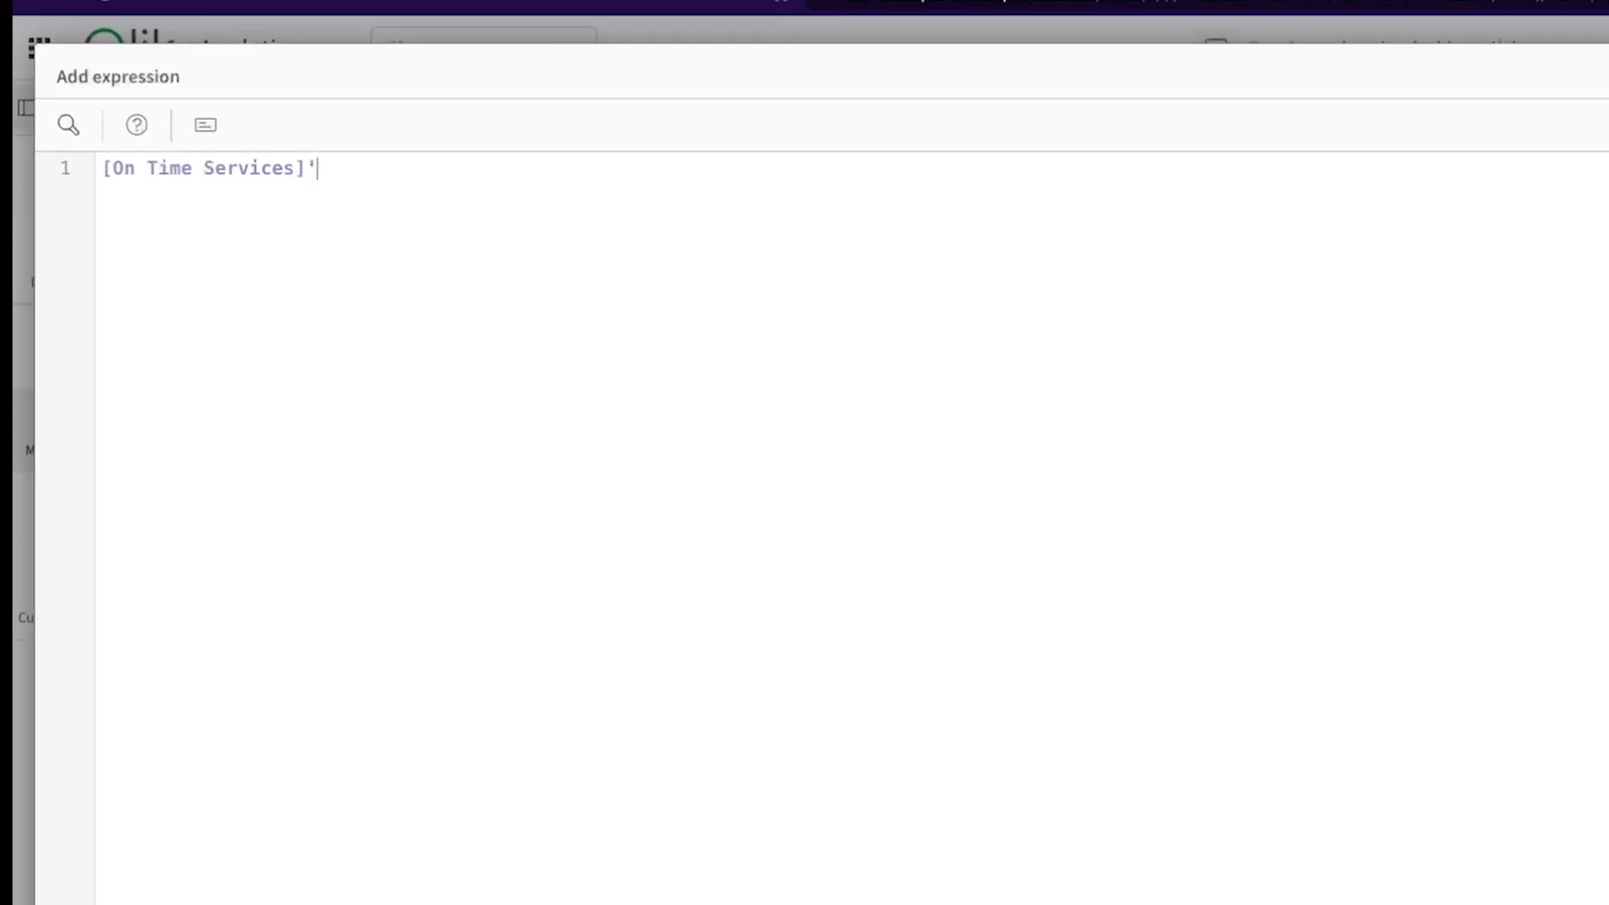
pyautogui.click(102, 167)
pyautogui.write("'")
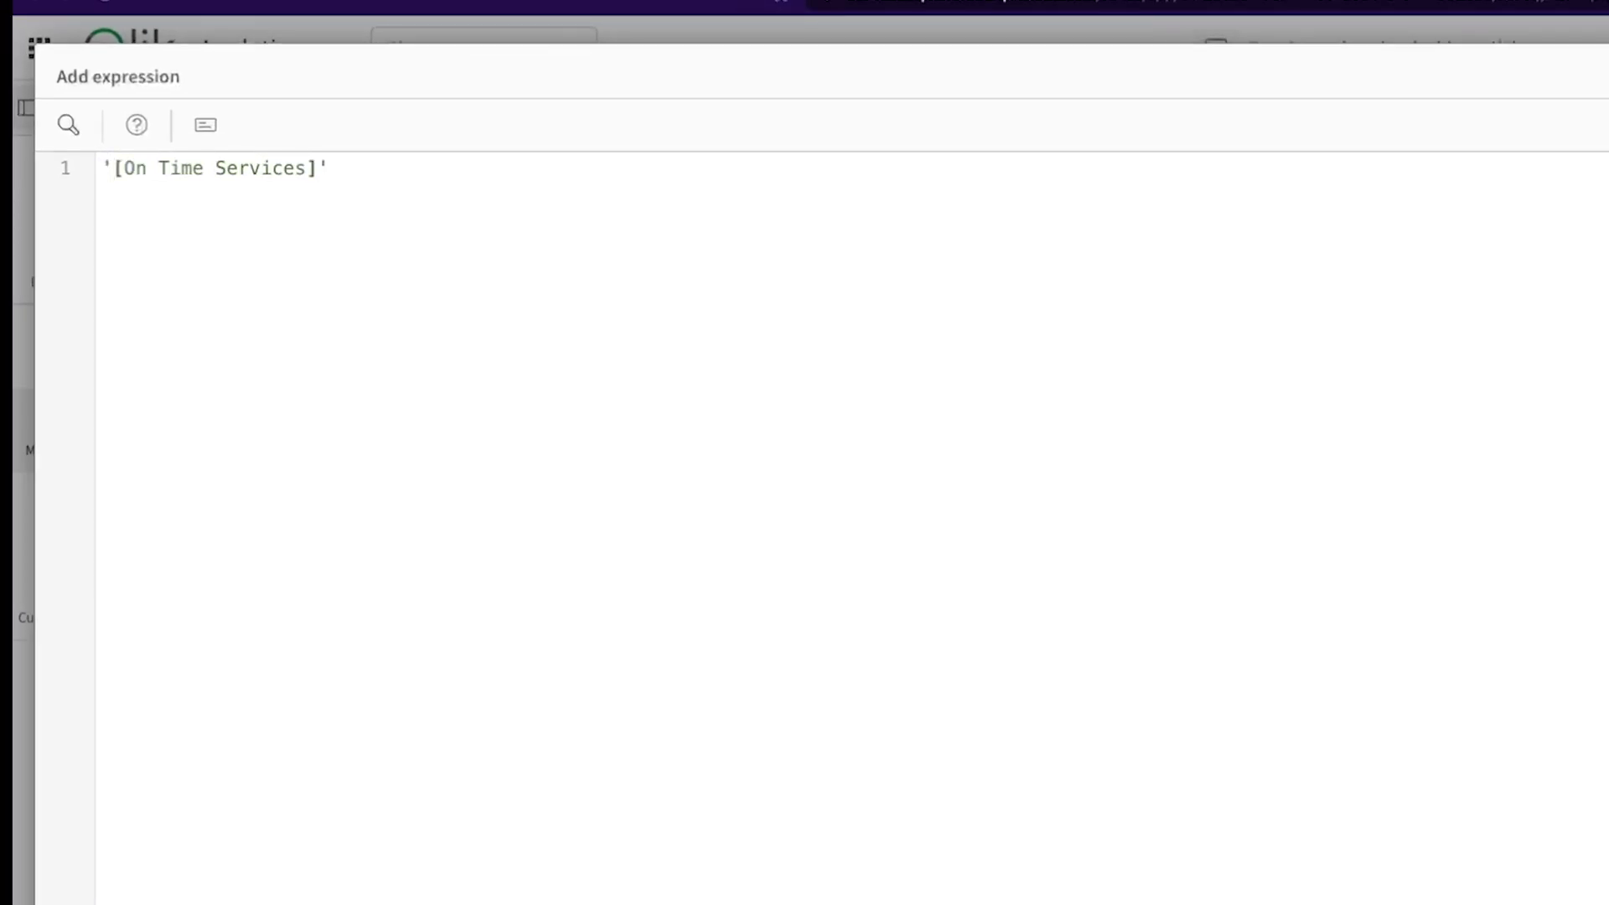
pyautogui.click(1573, 865)
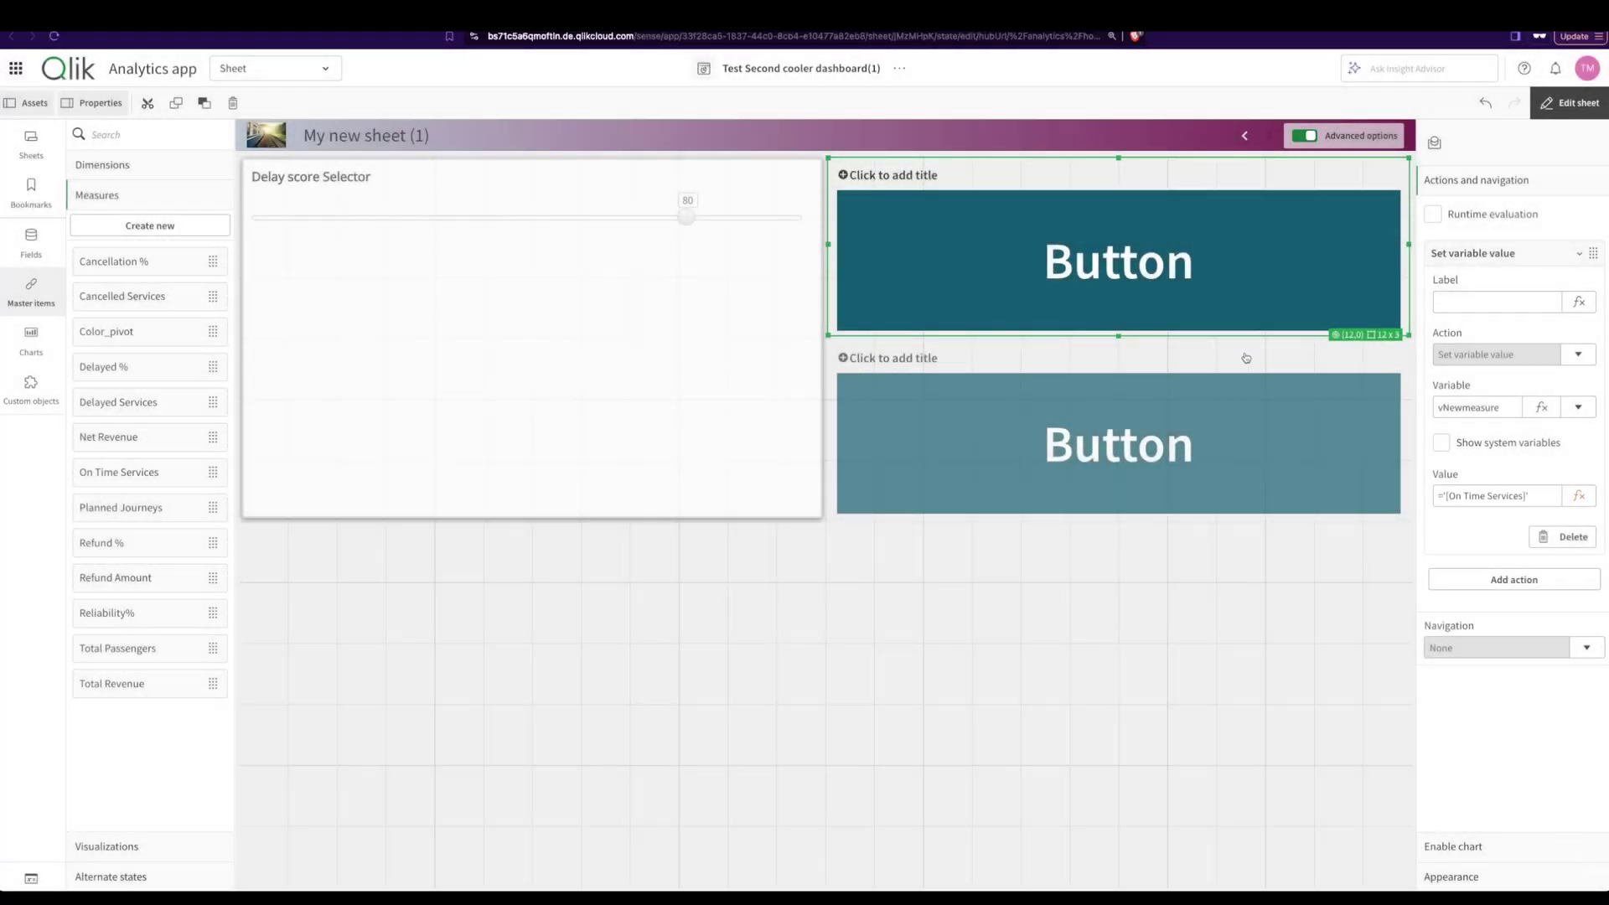
# - Change the top button's label from Button to Ontime
pyautogui.click(1467, 878)
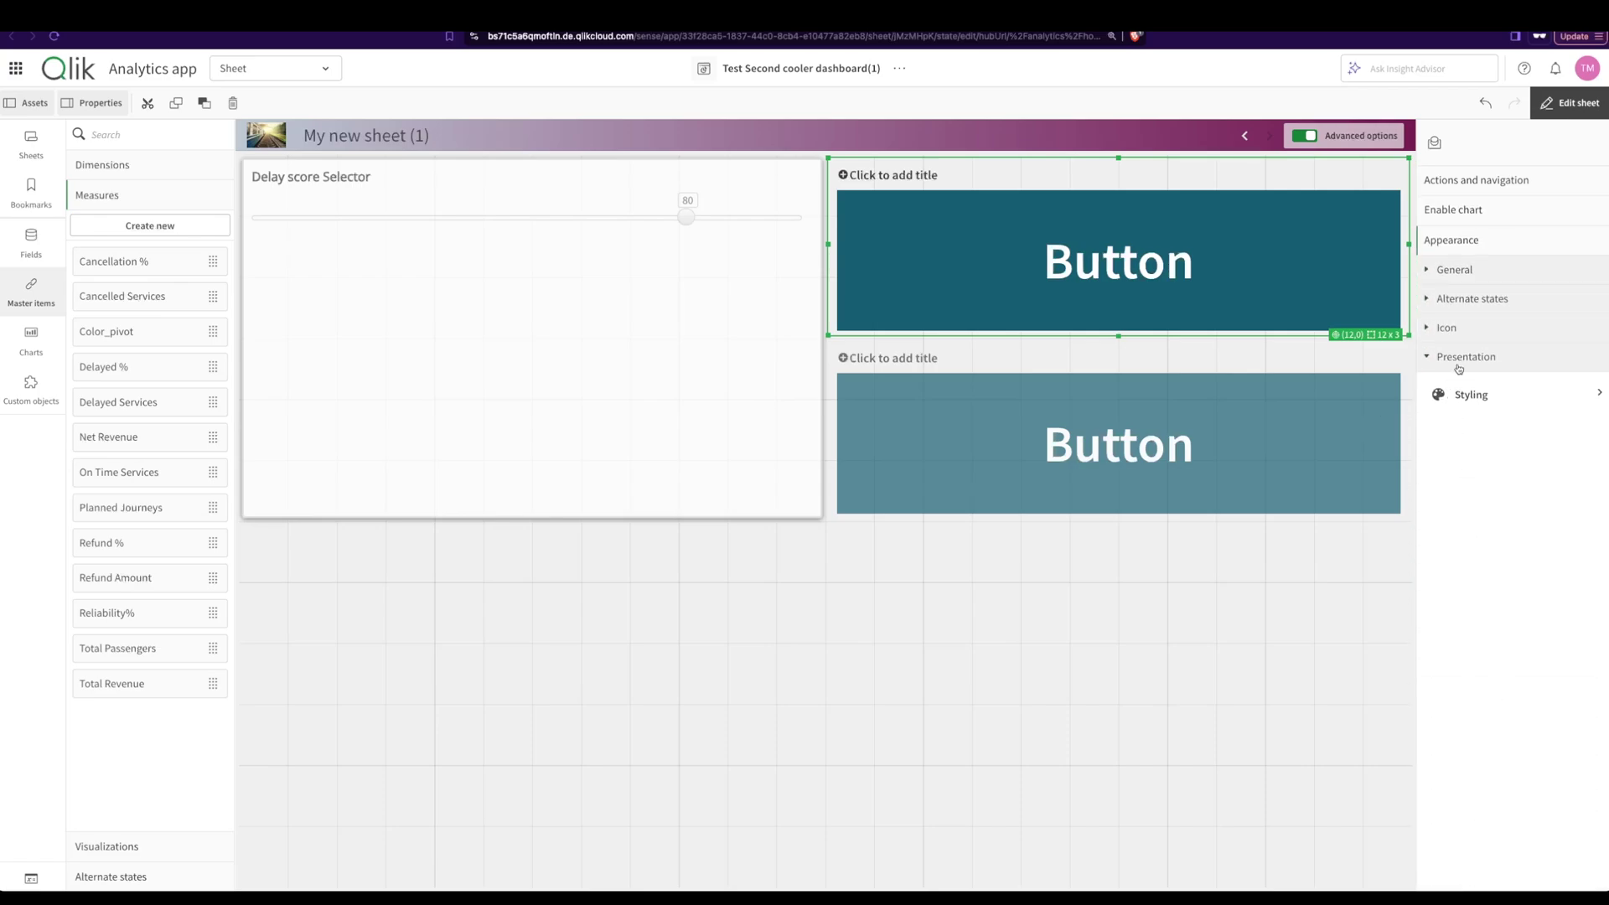
pyautogui.click(1463, 327)
pyautogui.click(1463, 300)
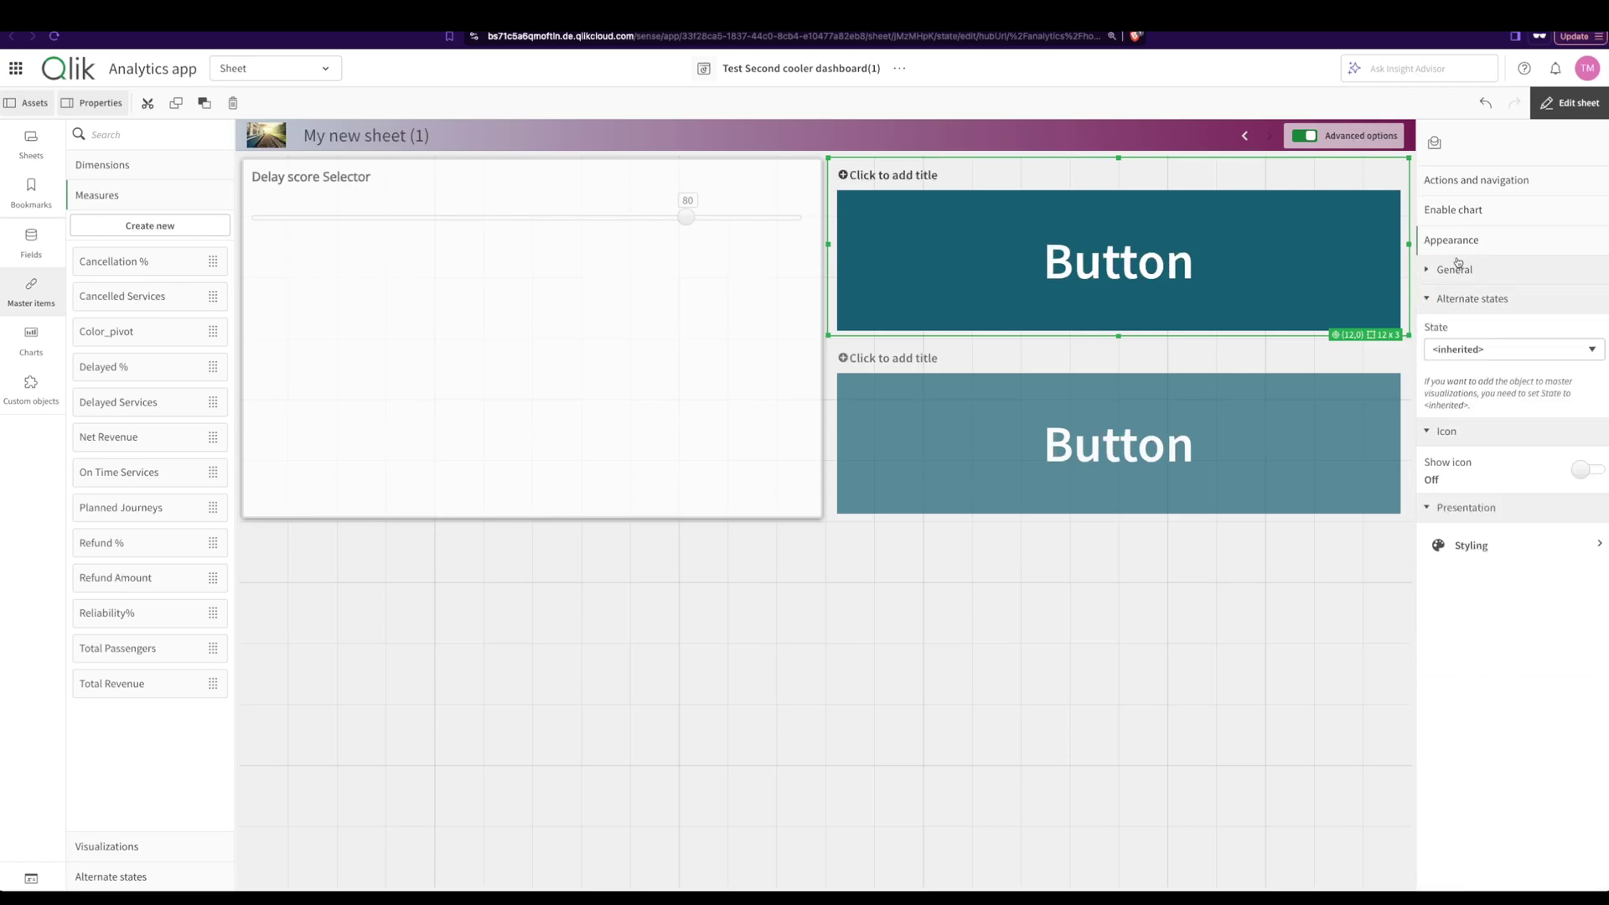
pyautogui.click(1459, 269)
pyautogui.tripleClick(1475, 526)
pyautogui.write('Ontime')
pyautogui.click(1119, 444)
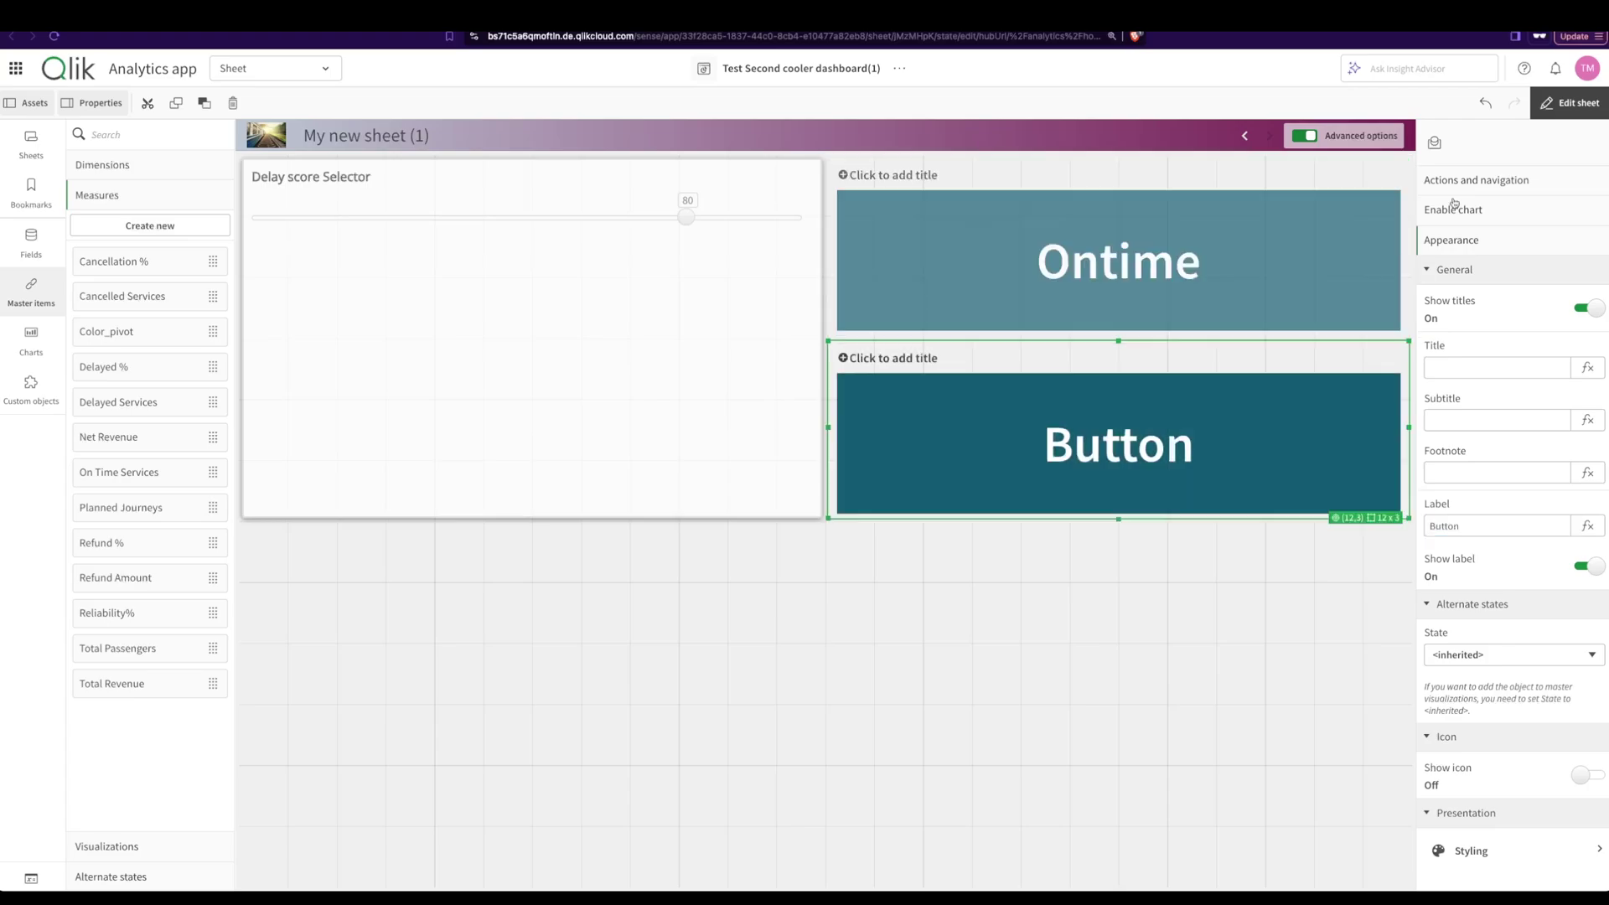
# - Give the lower button a Set variable value action setting vNewmeasure to '[Cancelled Services]'
pyautogui.click(1463, 181)
pyautogui.click(1512, 254)
pyautogui.scroll(-3, 1487, 531)
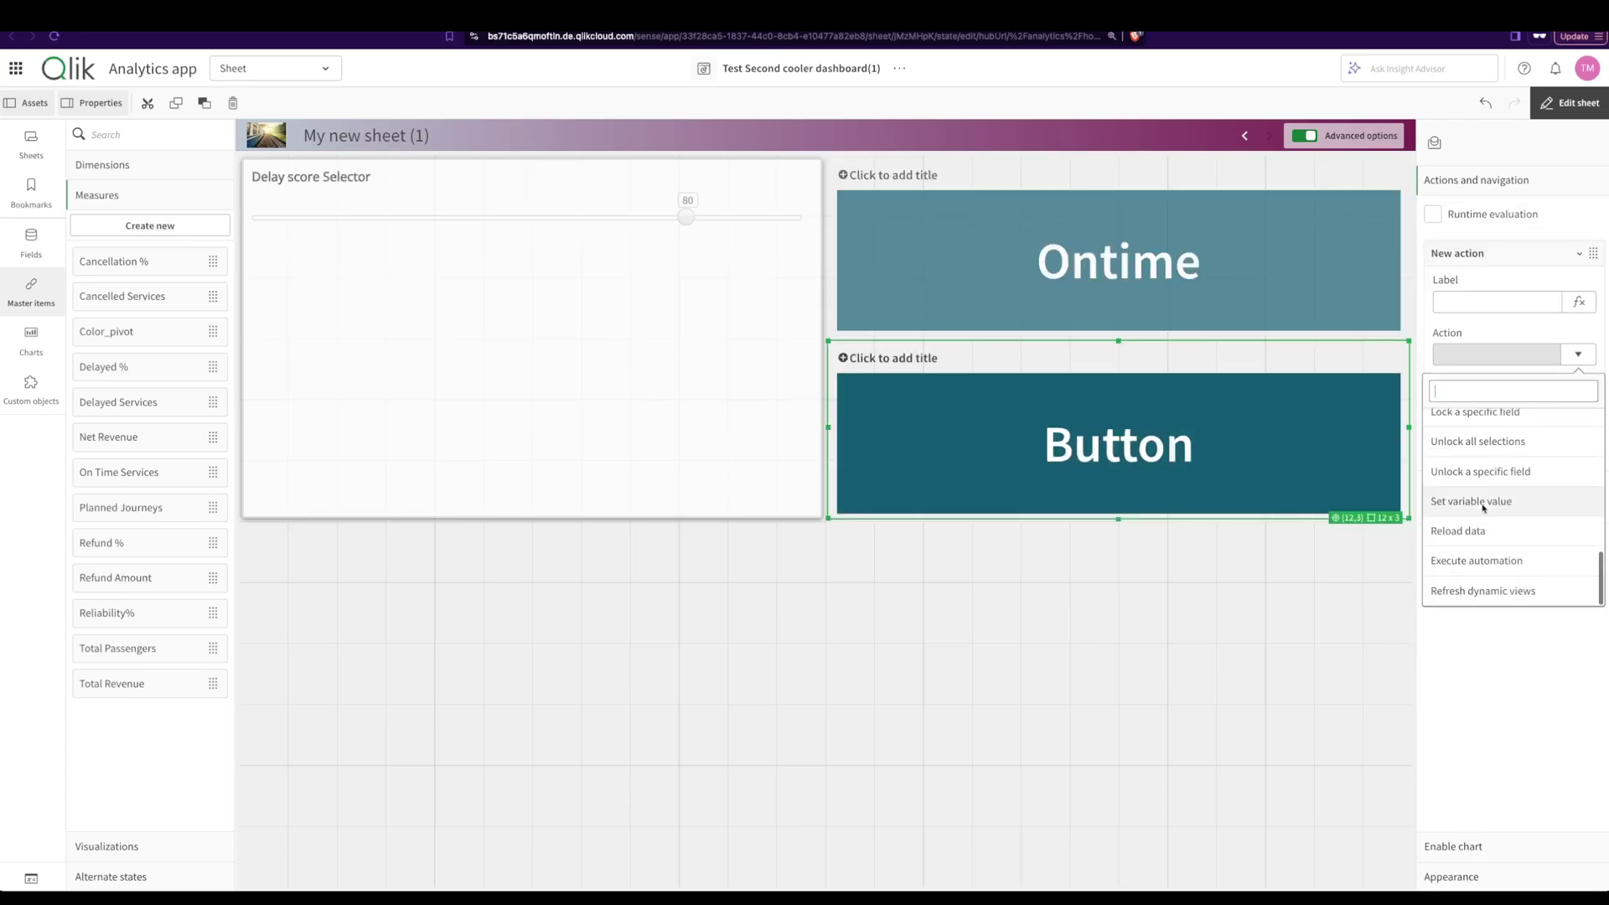
pyautogui.click(1484, 501)
pyautogui.click(1578, 407)
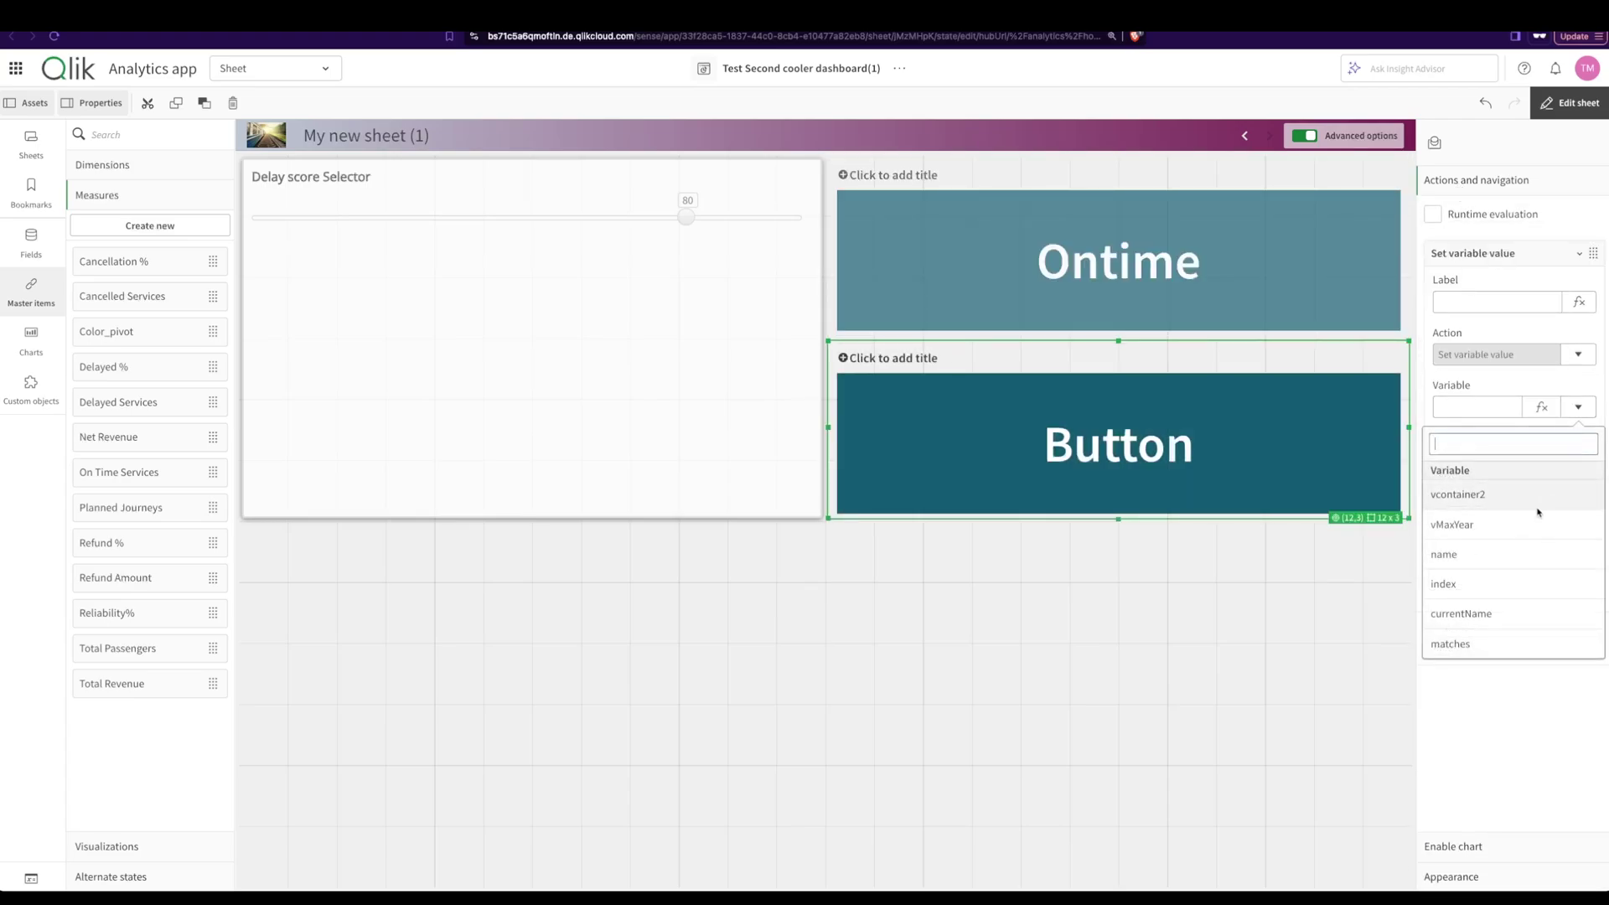
pyautogui.scroll(-3, 1500, 578)
pyautogui.click(1475, 644)
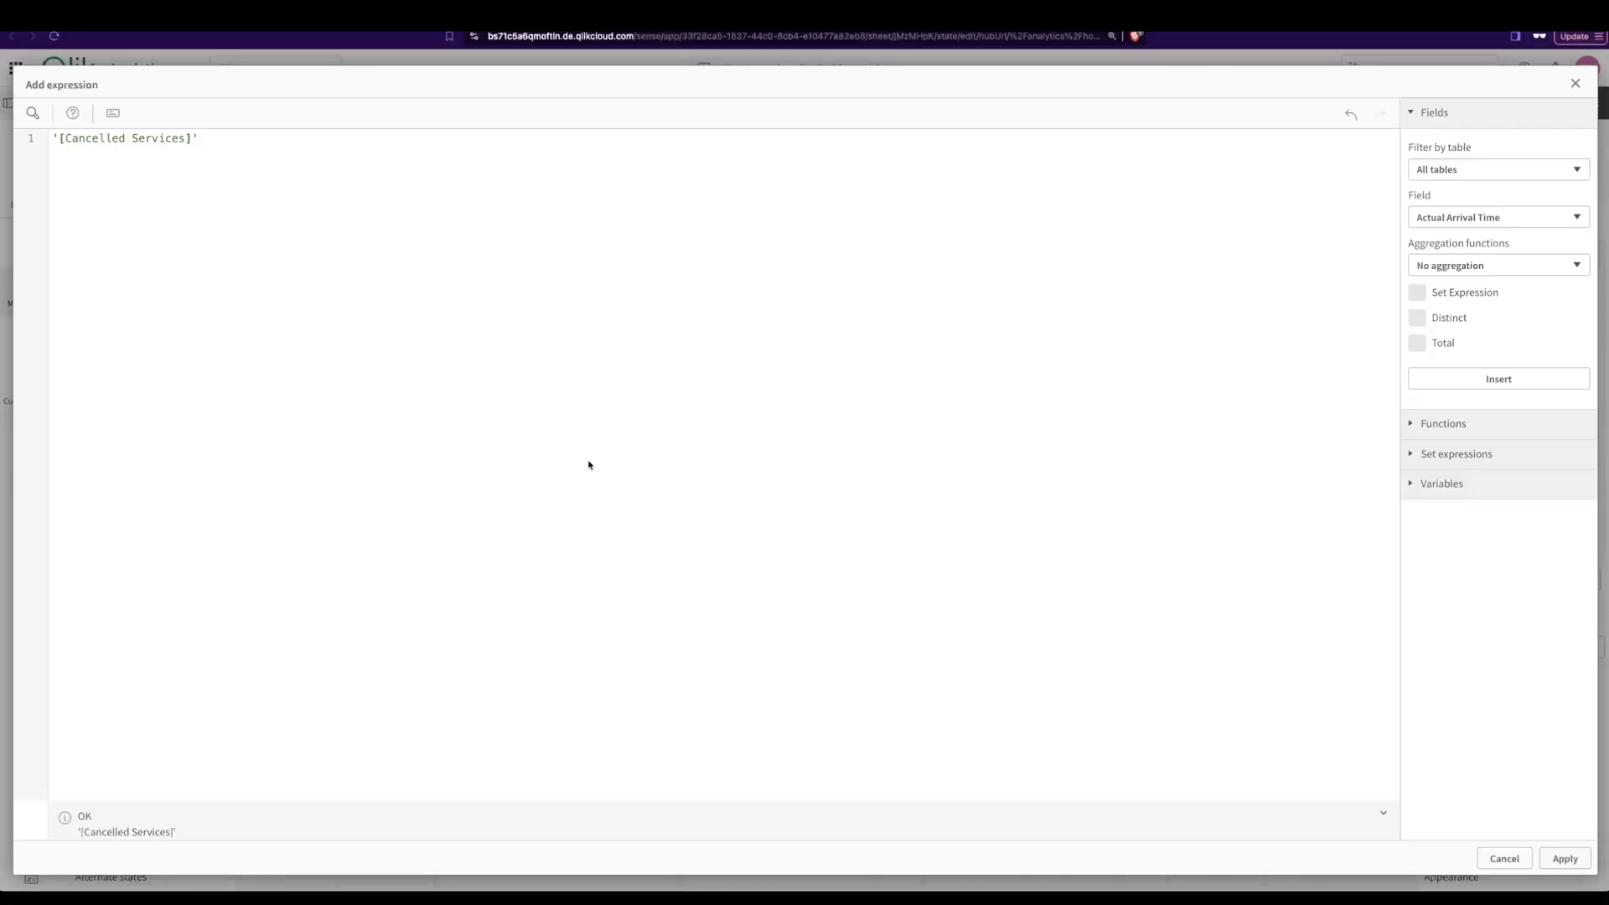
pyautogui.click(1561, 860)
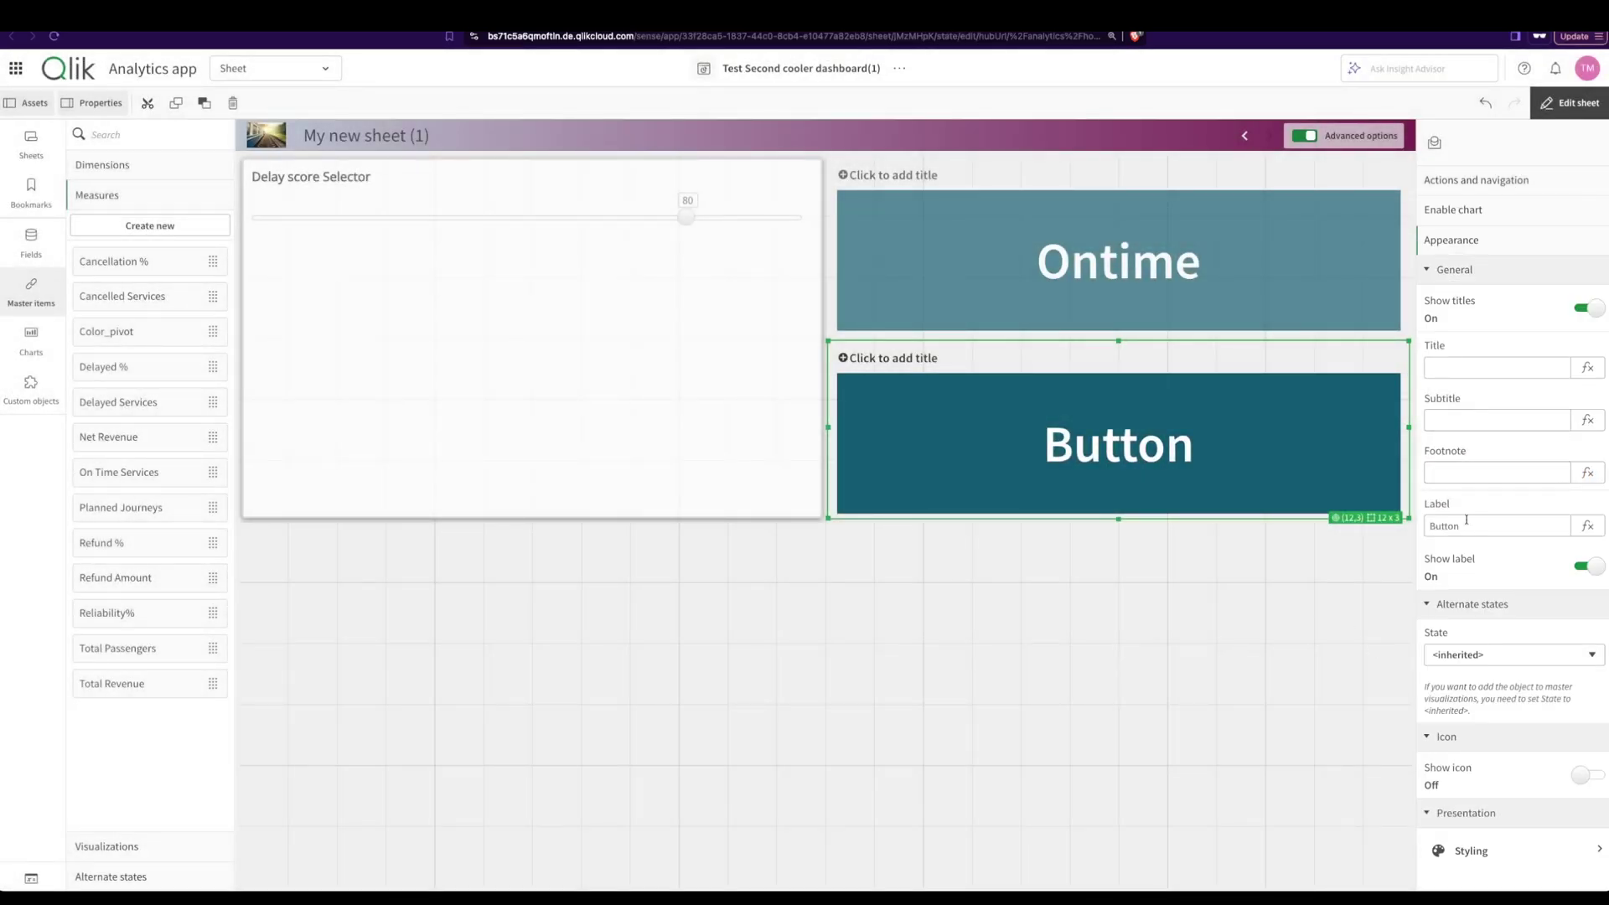
# - Label the lower button Cancelled
pyautogui.doubleClick(1458, 531)
pyautogui.write('Cancelled')
pyautogui.press('Return')
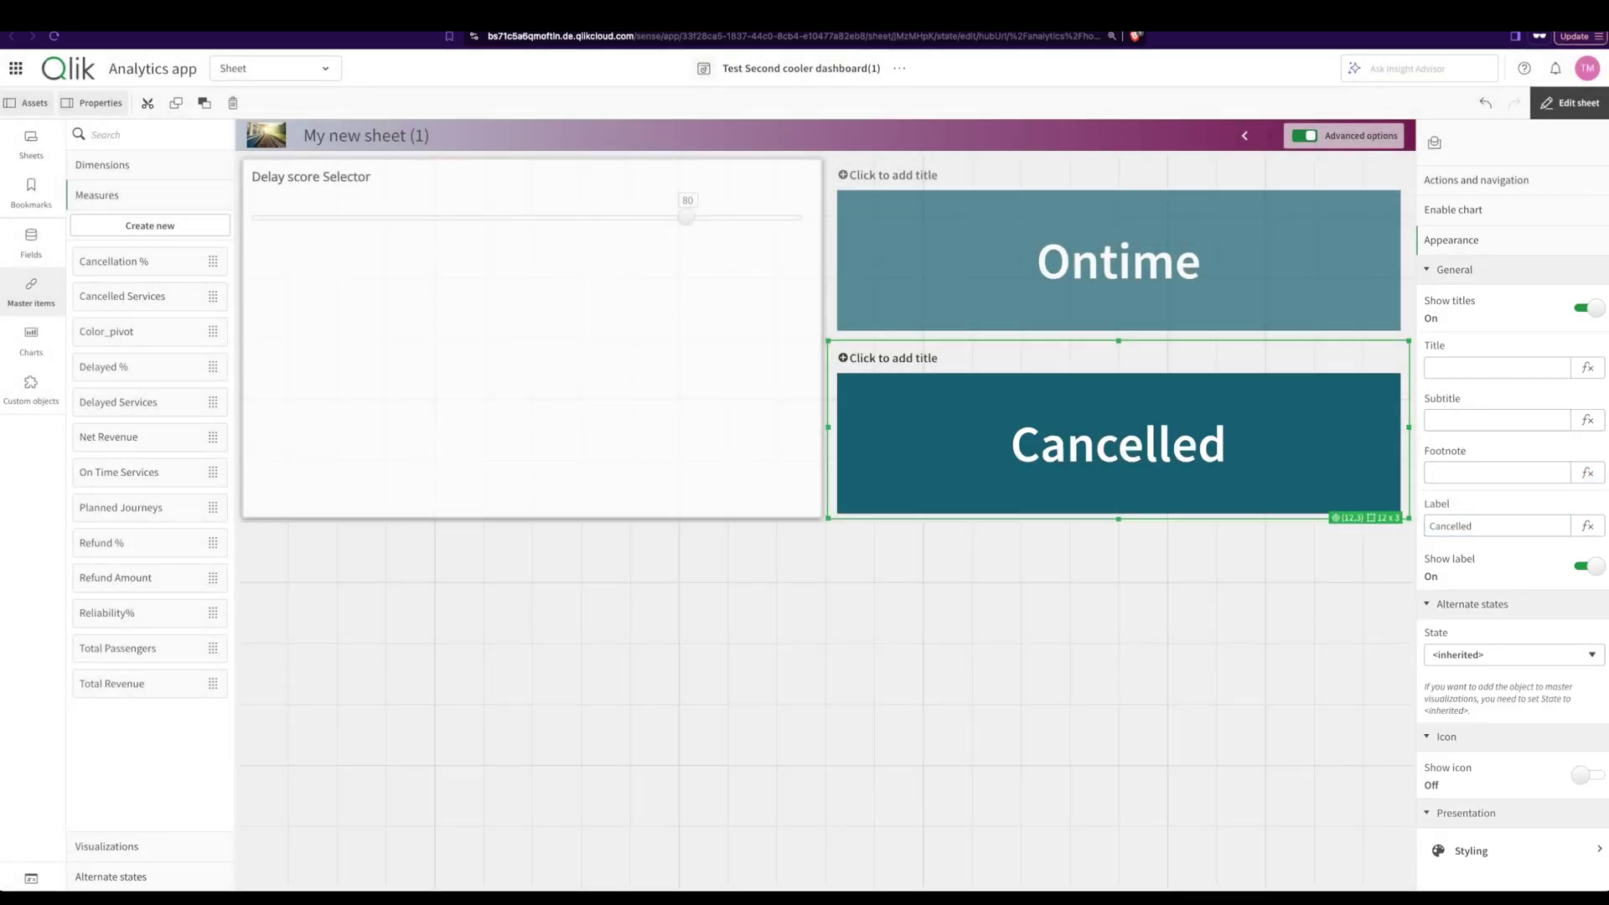
pyautogui.click(1475, 269)
# - Place a bar chart below the Cancelled button and search 'del' to add its date dimension
pyautogui.click(31, 340)
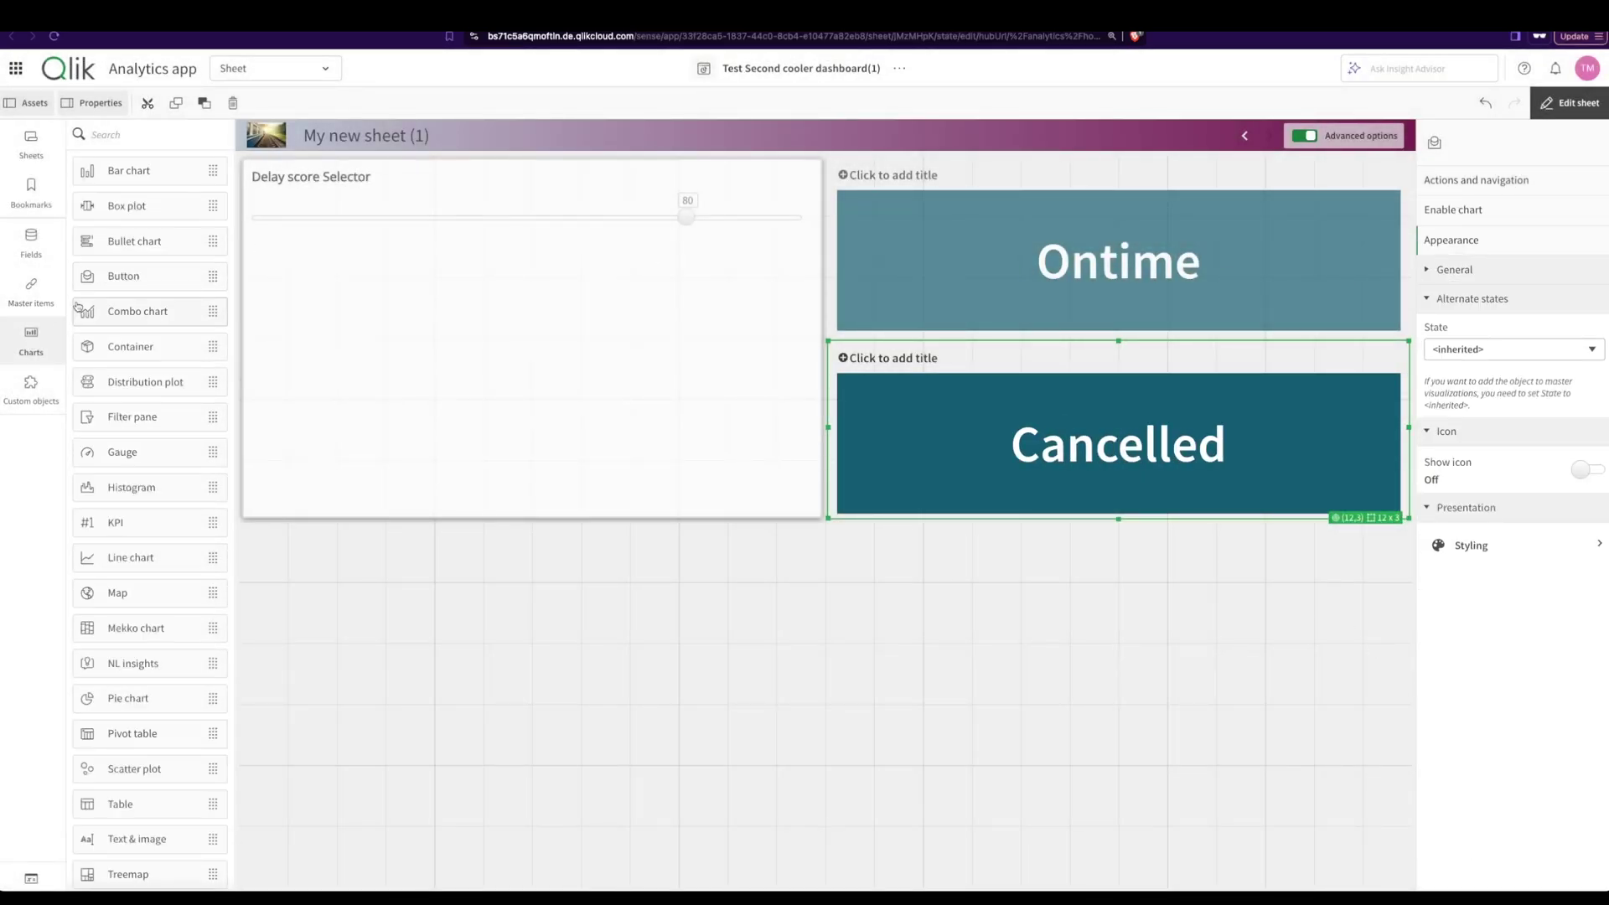
pyautogui.moveTo(101, 183); pyautogui.dragTo(994, 573)
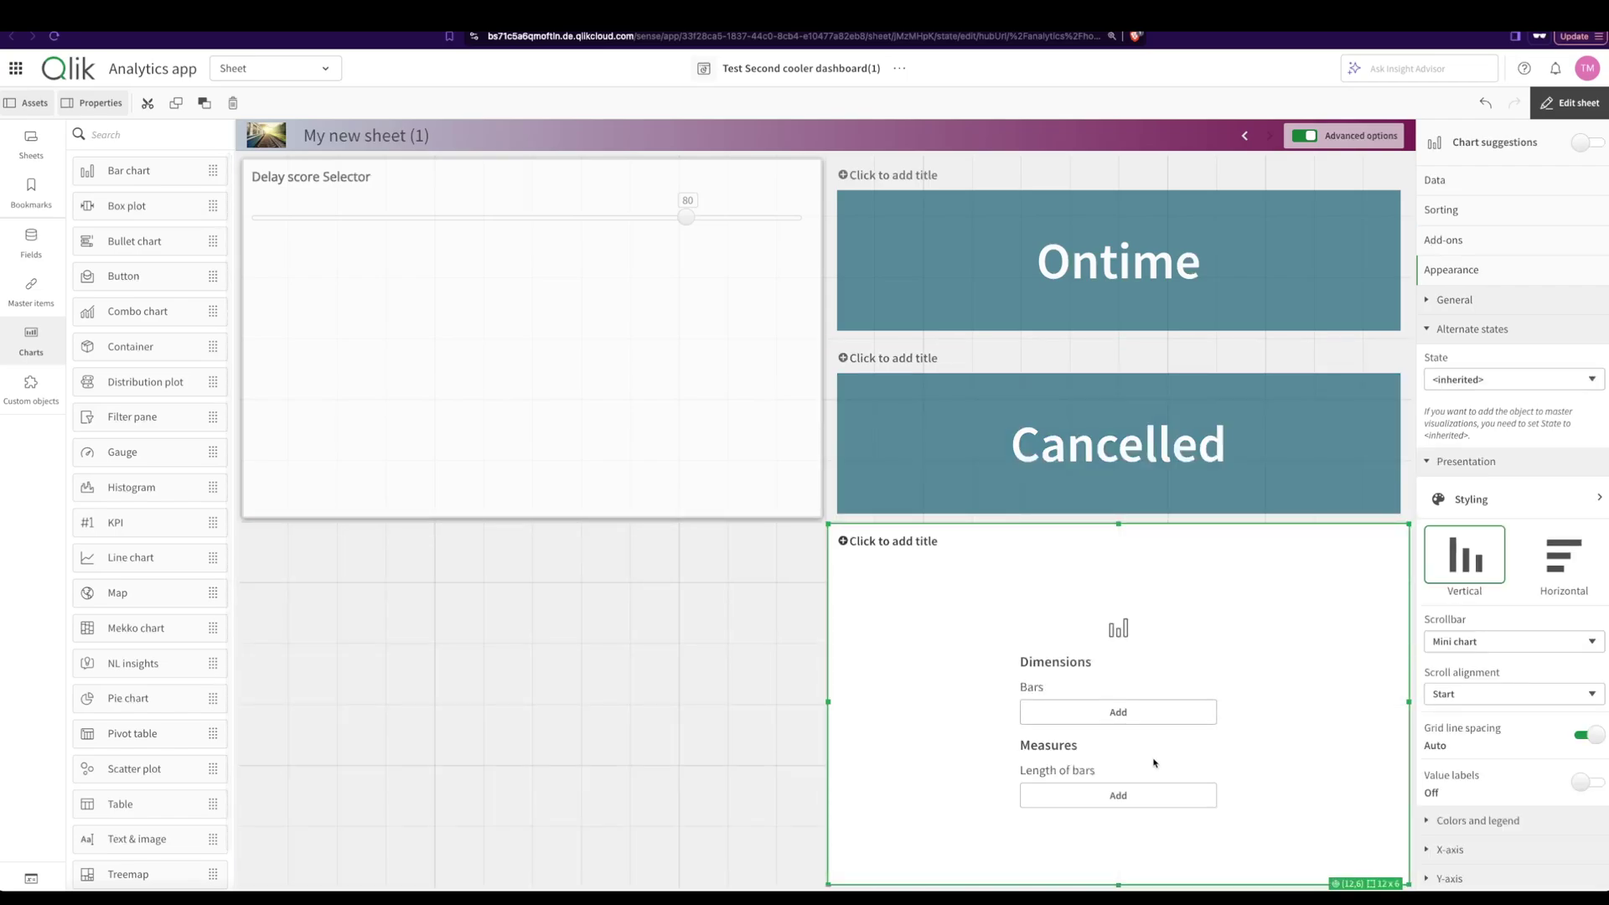
pyautogui.click(1119, 712)
pyautogui.write('del')
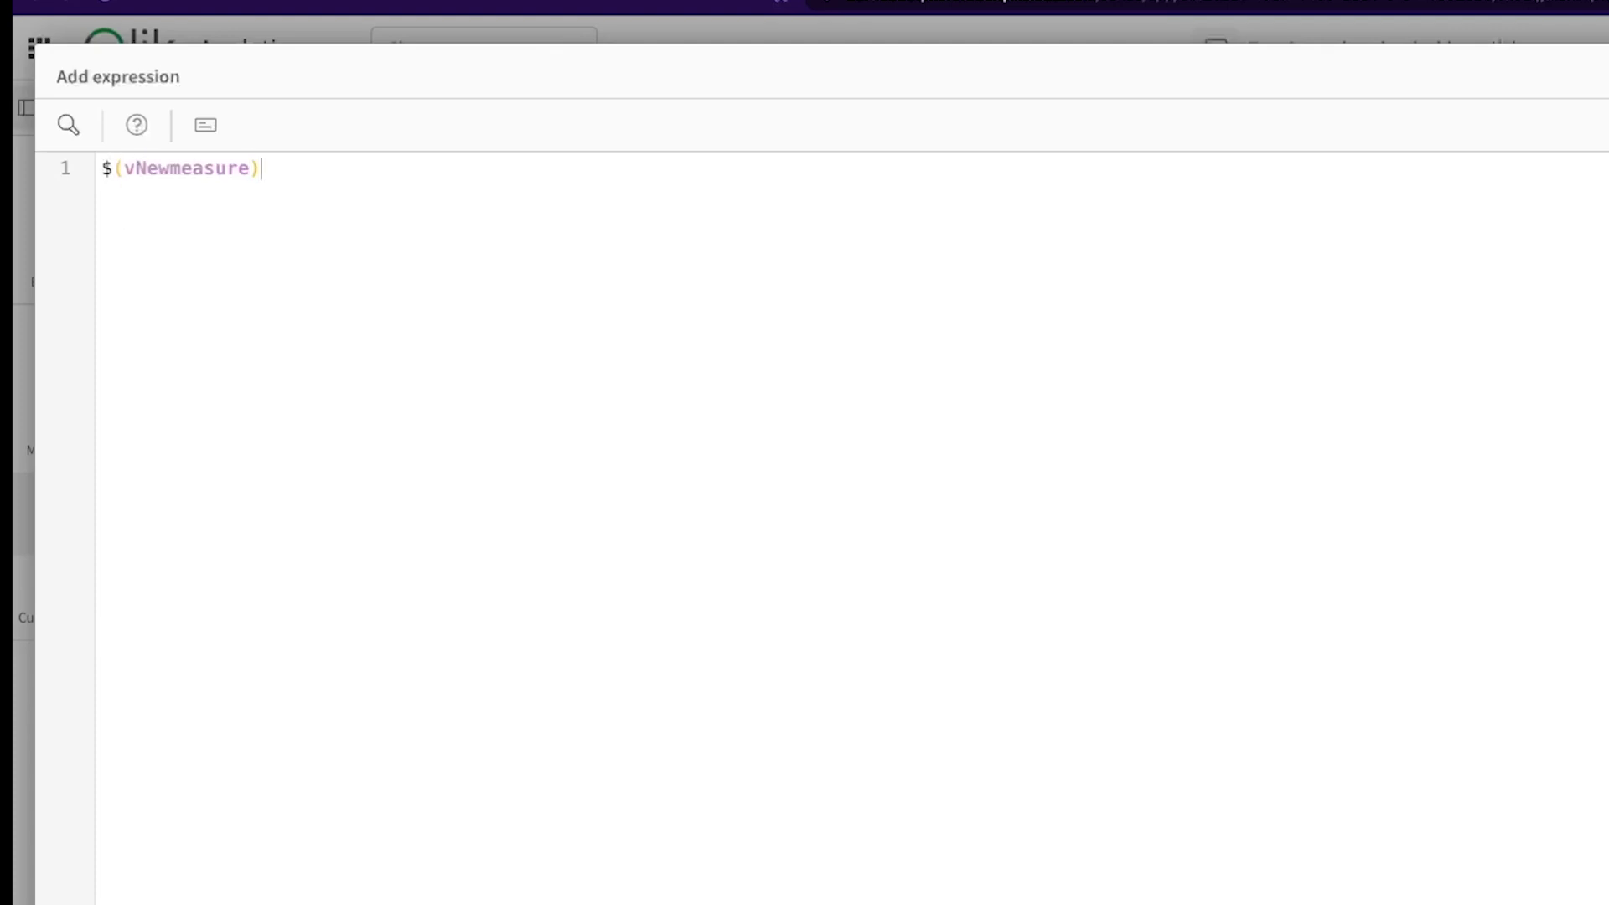
# - Confirm $(vNewmeasure) as the measure, test Cancelled to see monthly bars, then reselect the chart in edit mode
pyautogui.click(1444, 805)
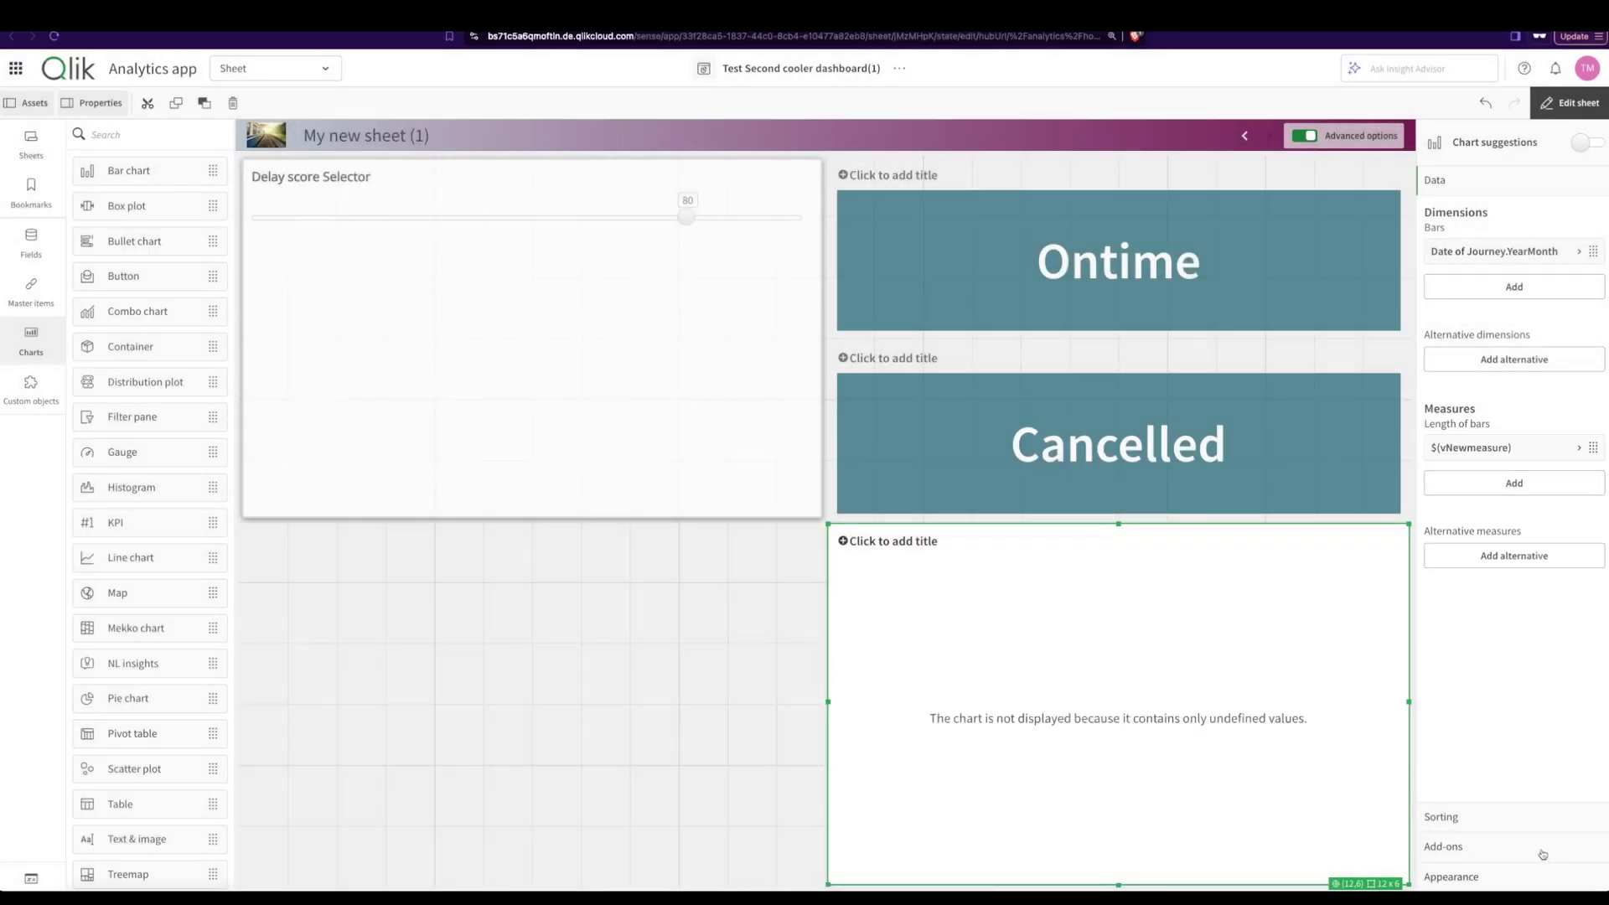
pyautogui.click(1571, 102)
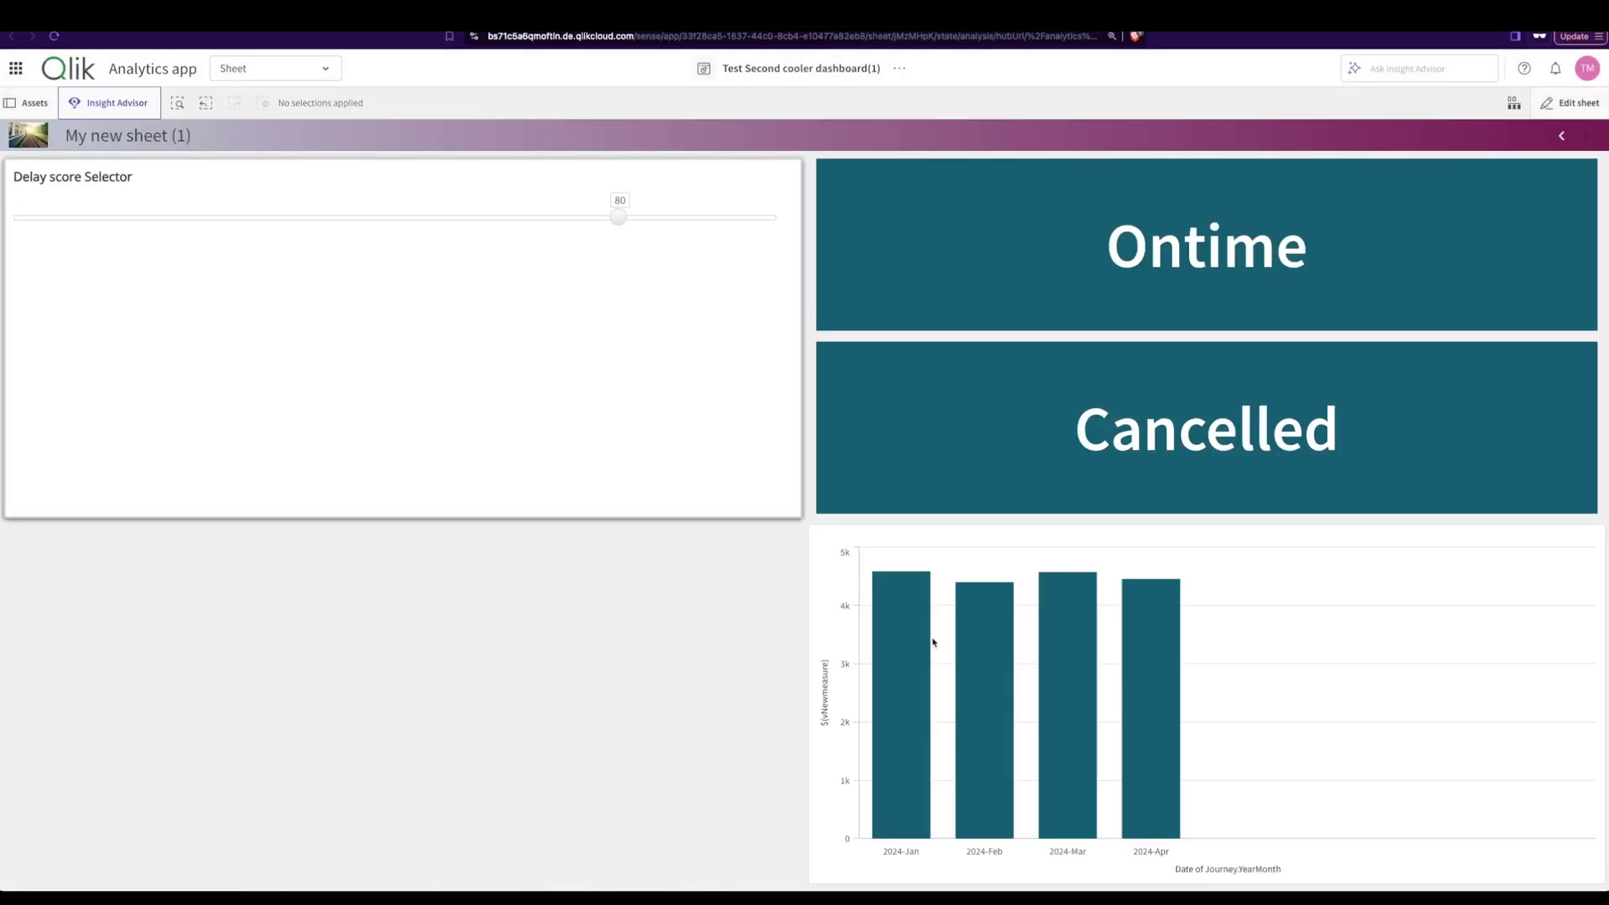
pyautogui.click(1179, 508)
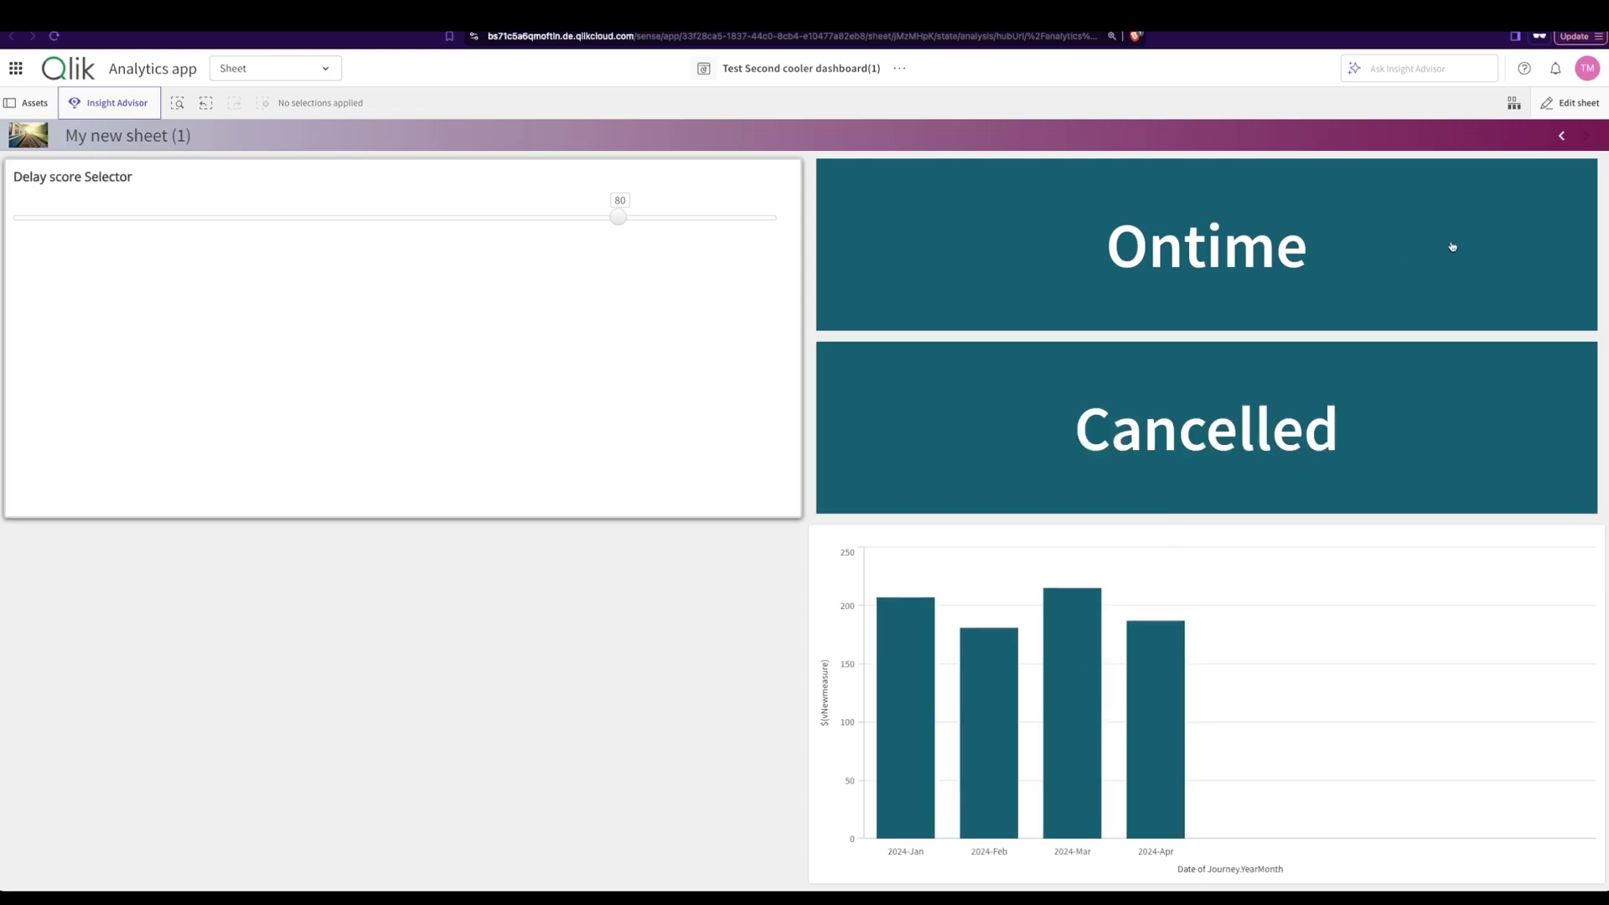
pyautogui.click(1551, 105)
pyautogui.click(1352, 570)
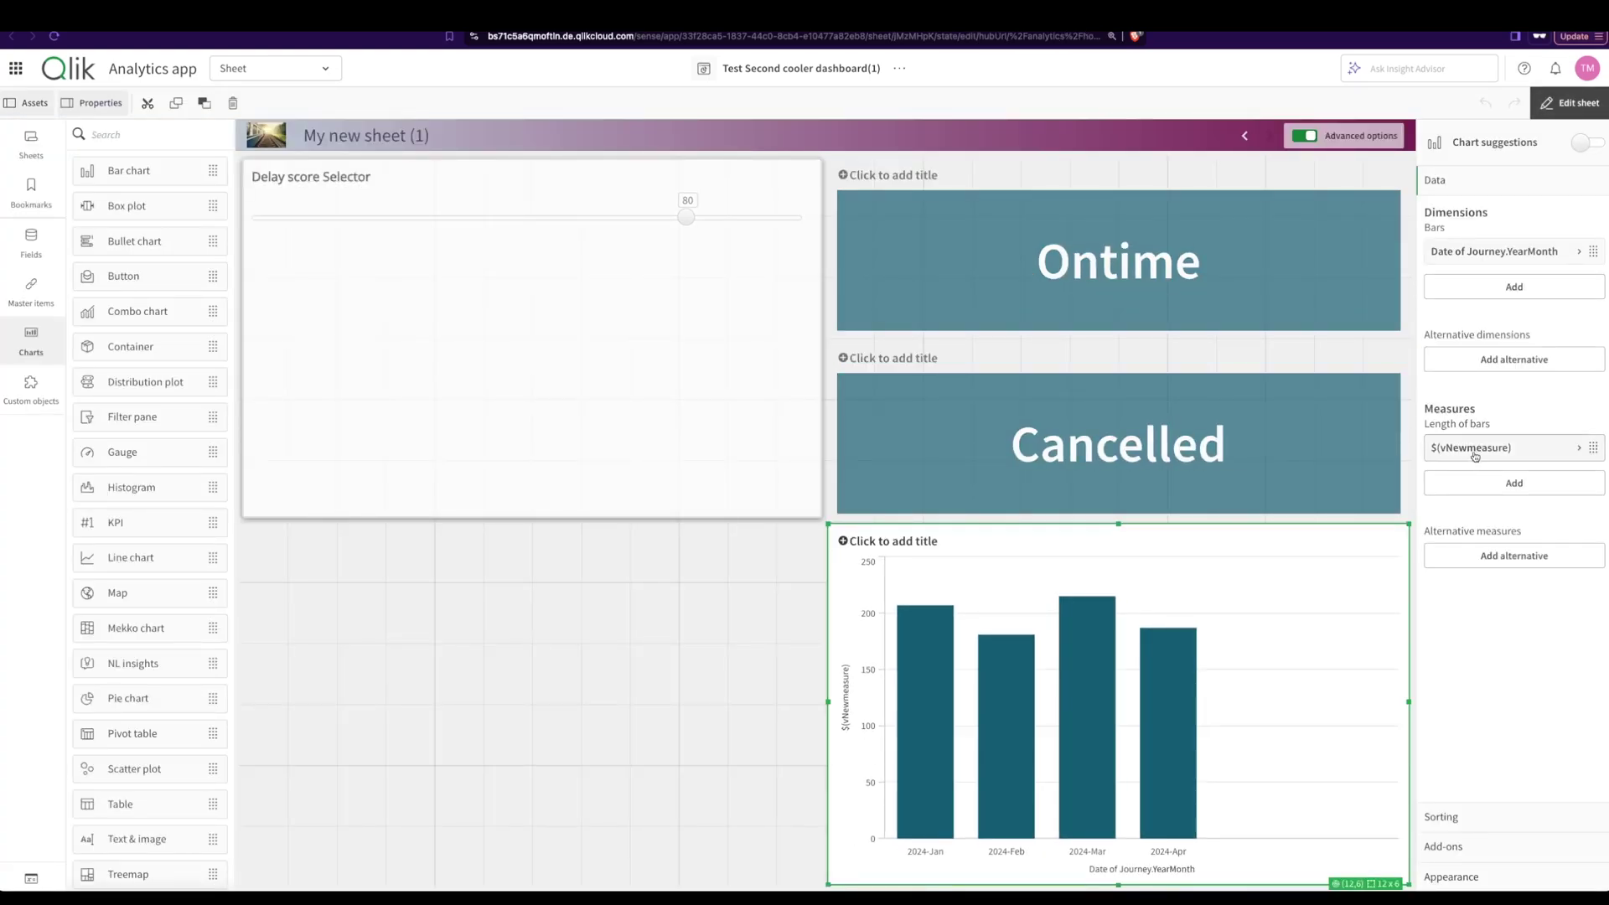
# - Replace the YearMonth dimension with Journey Status, then test Ontime to show the ~18k On Time bar
pyautogui.click(1497, 251)
pyautogui.click(1564, 462)
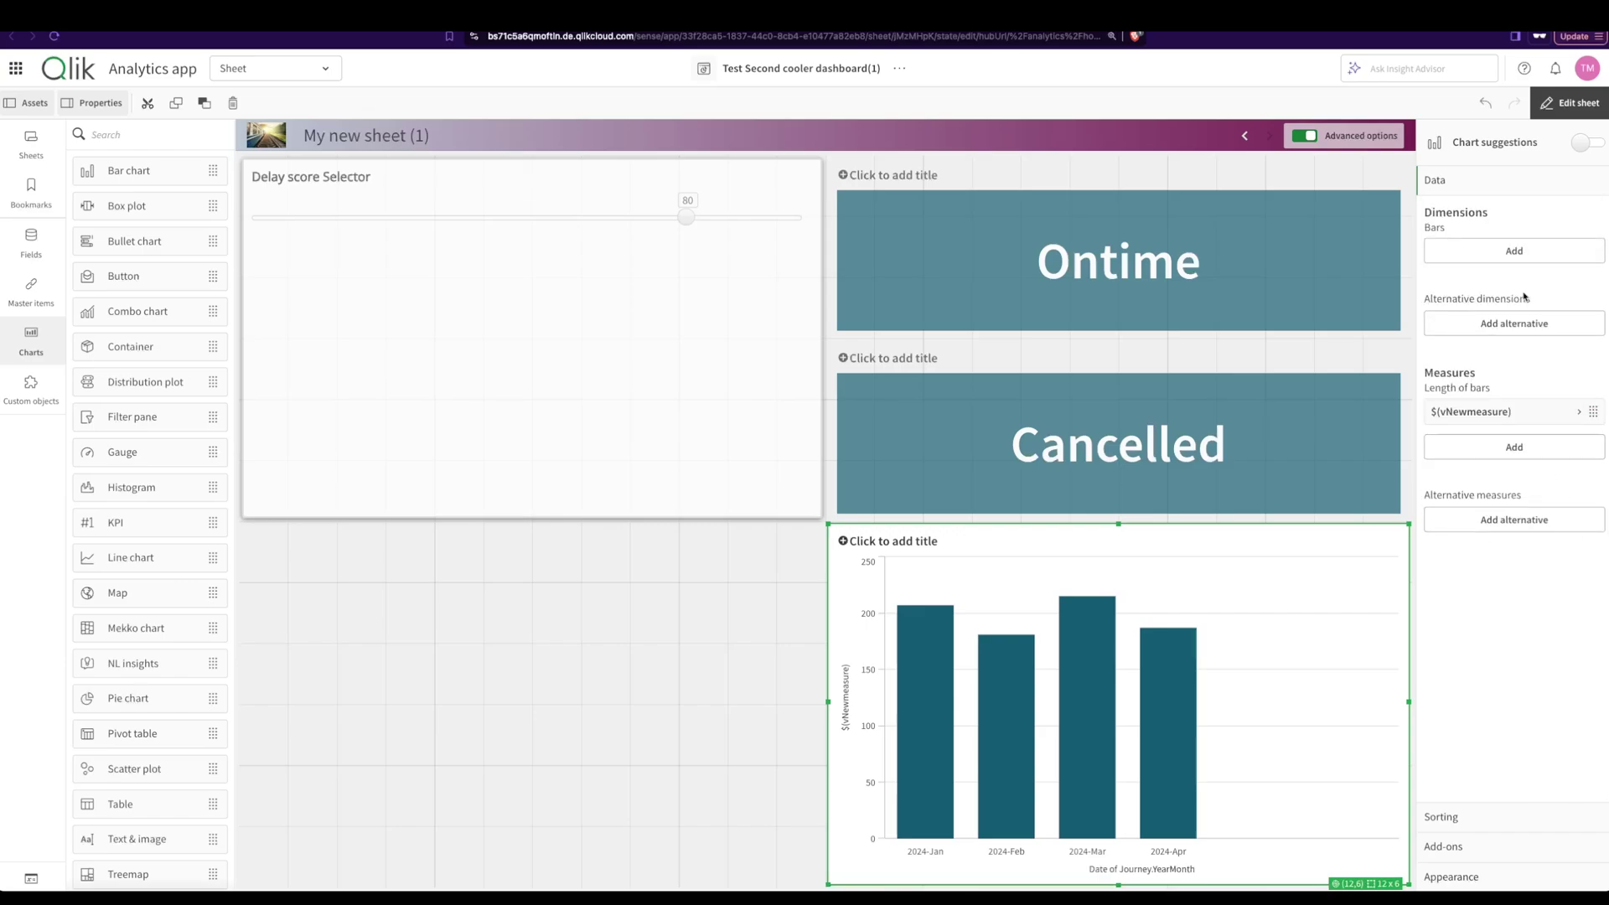
pyautogui.click(1515, 251)
pyautogui.write('journ')
pyautogui.scroll(-2, 1553, 490)
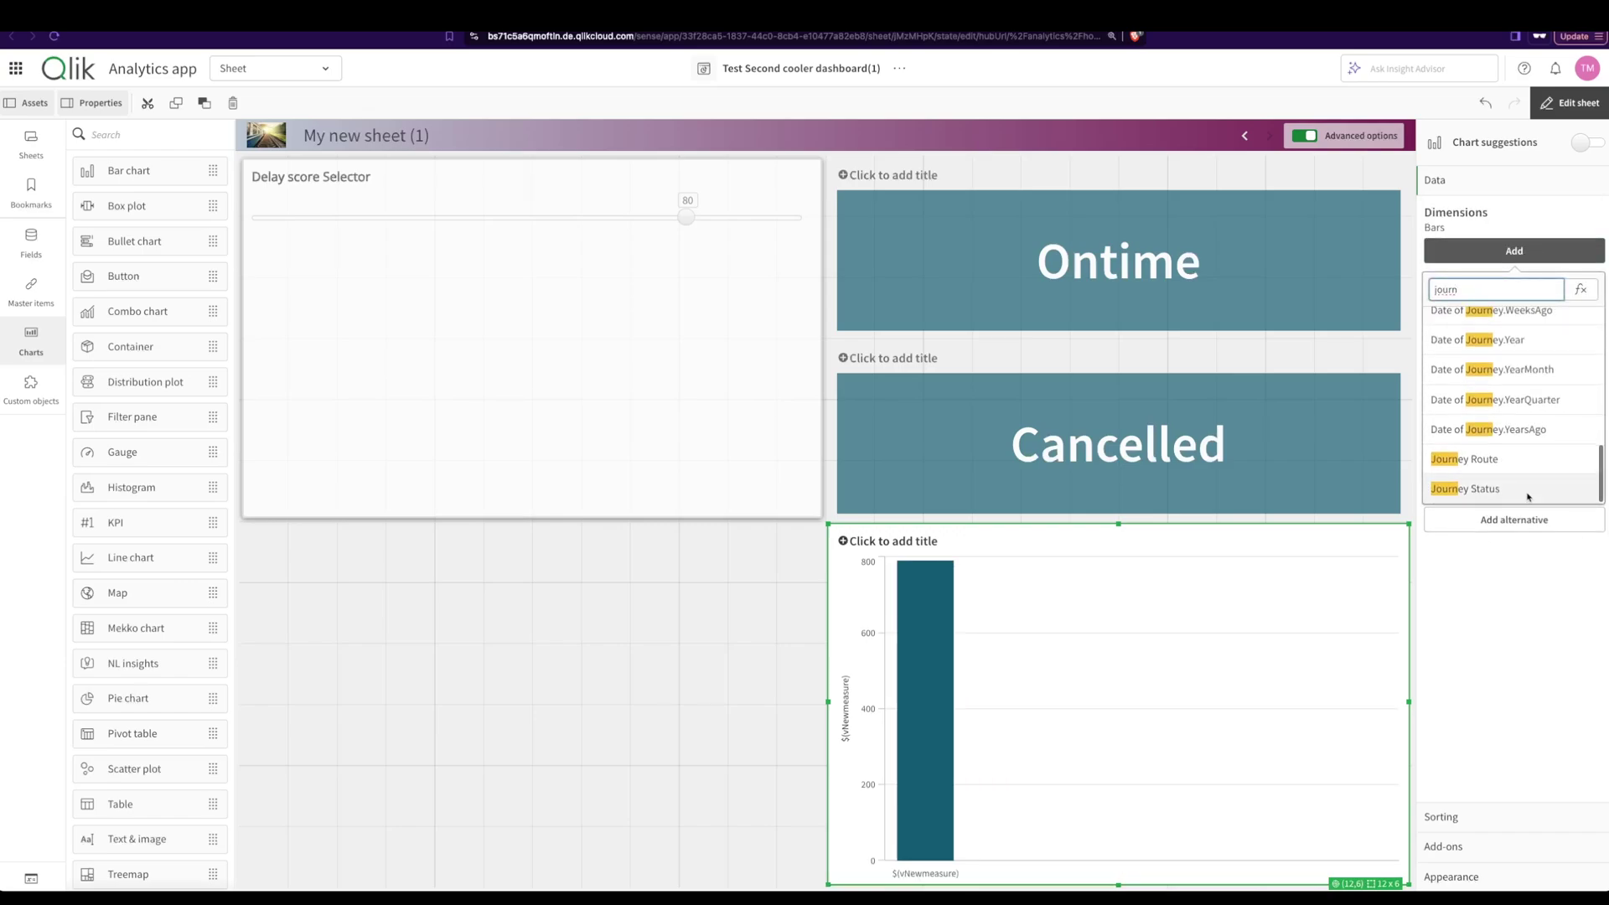
pyautogui.click(1553, 491)
pyautogui.click(1579, 104)
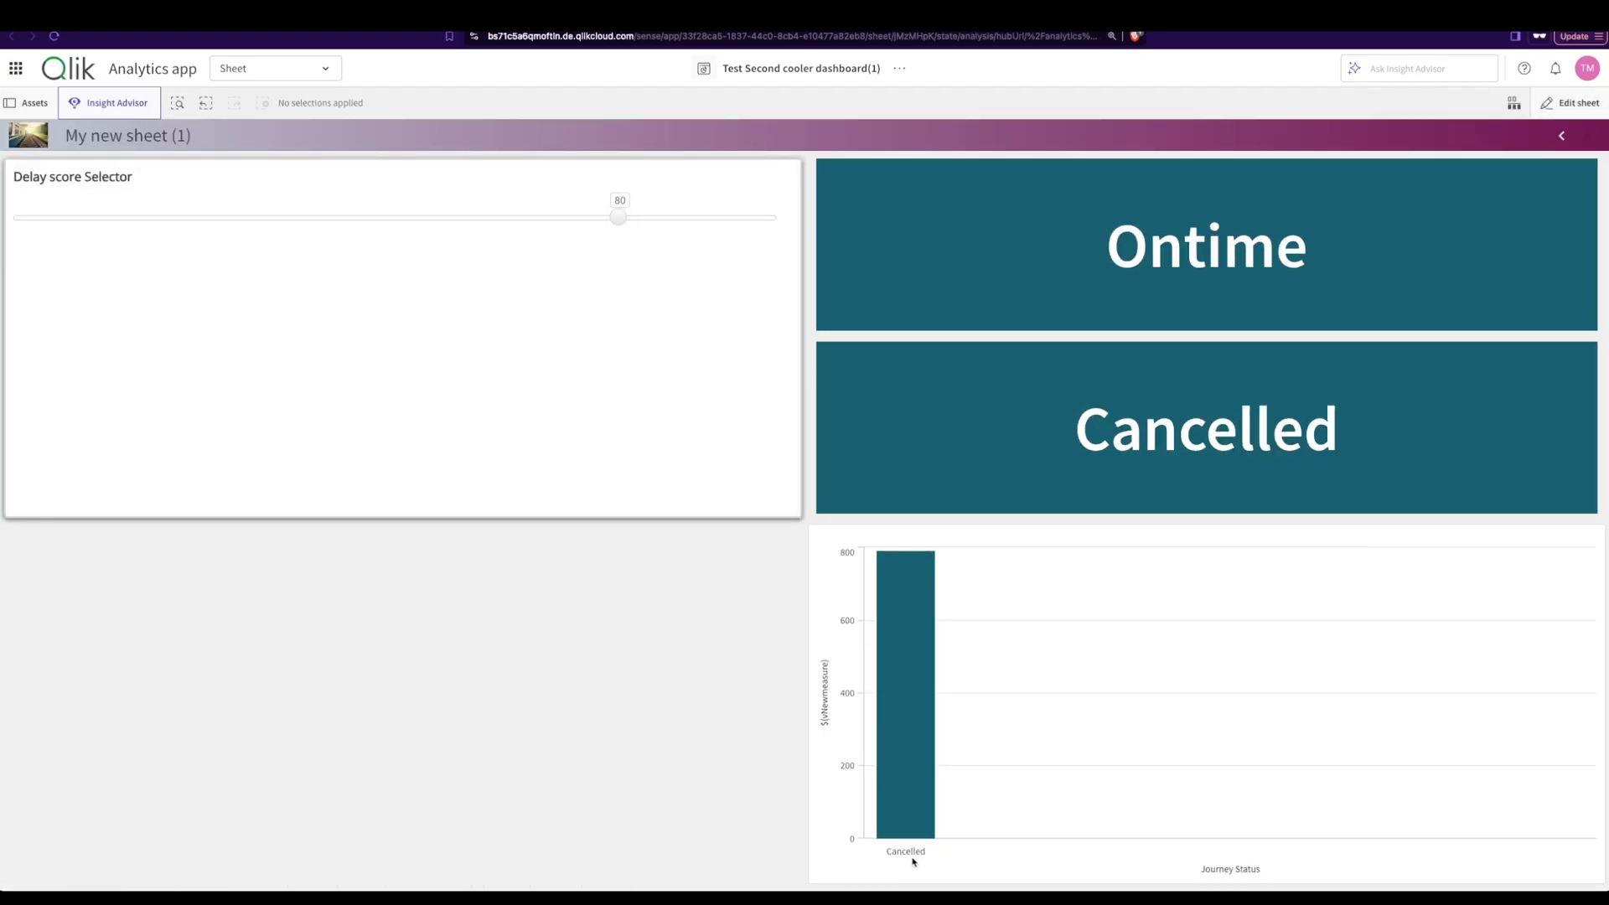
pyautogui.click(1201, 269)
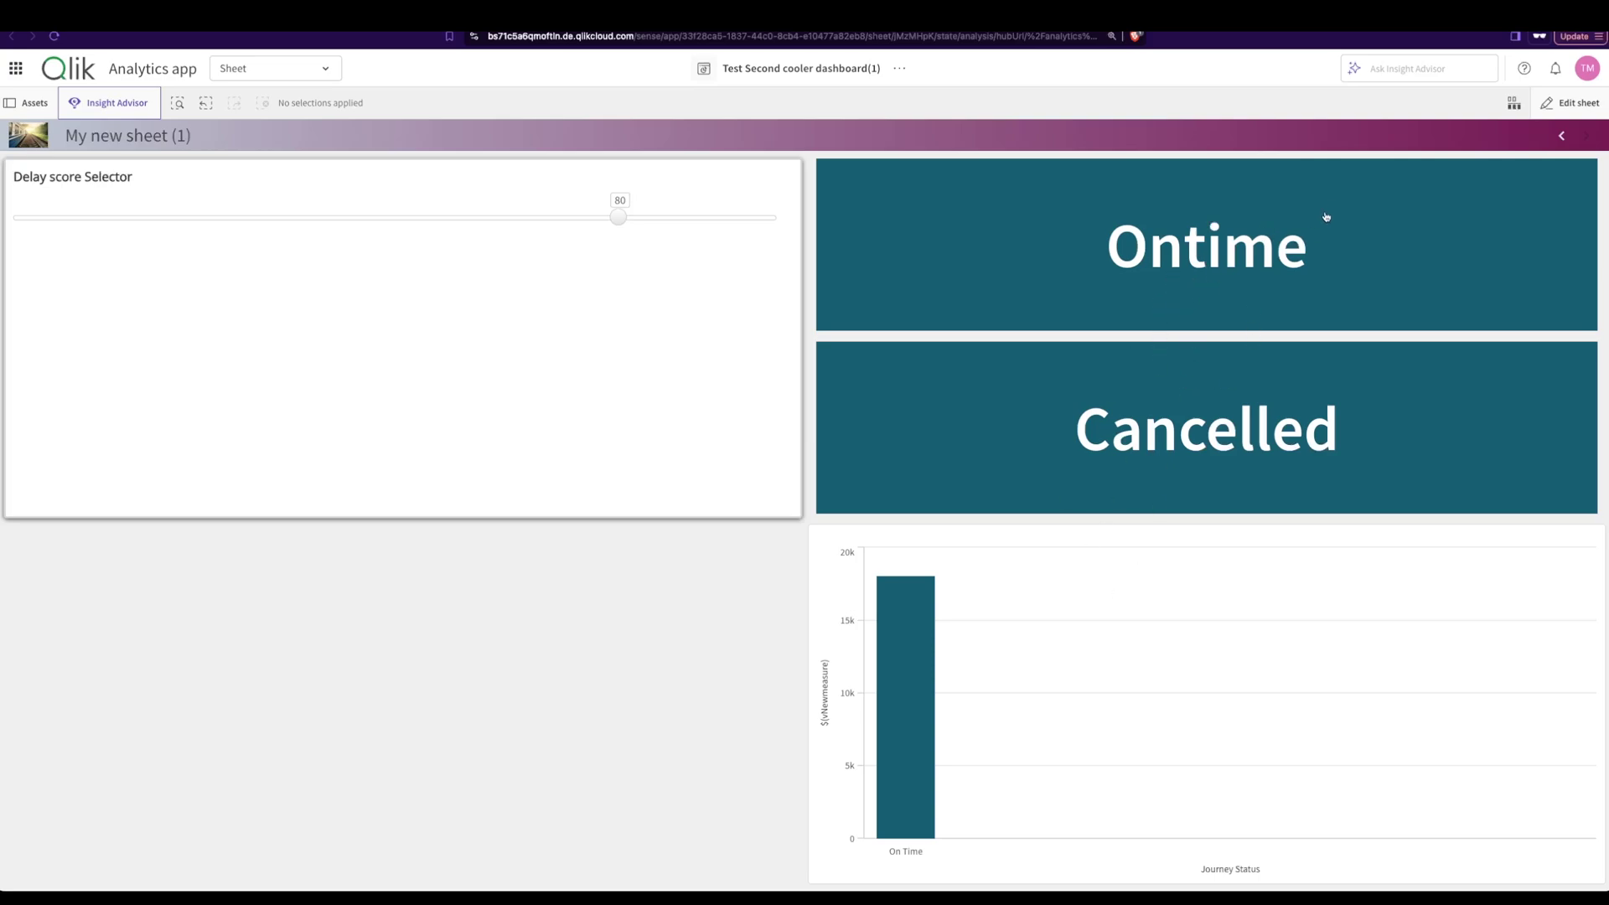
pyautogui.click(1562, 136)
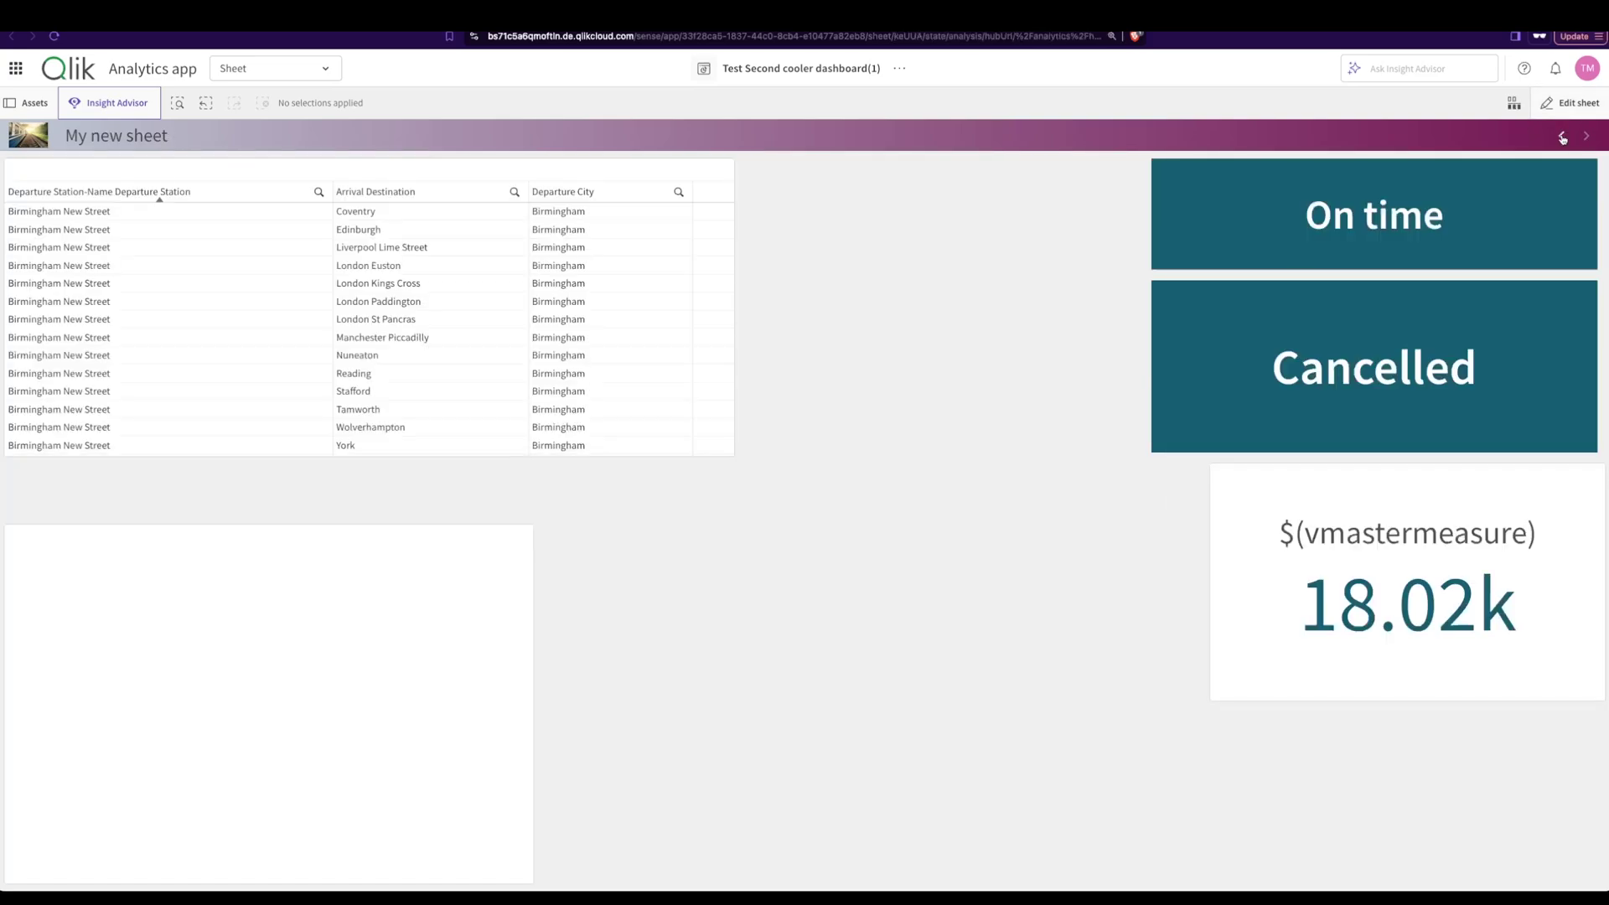
pyautogui.click(1561, 136)
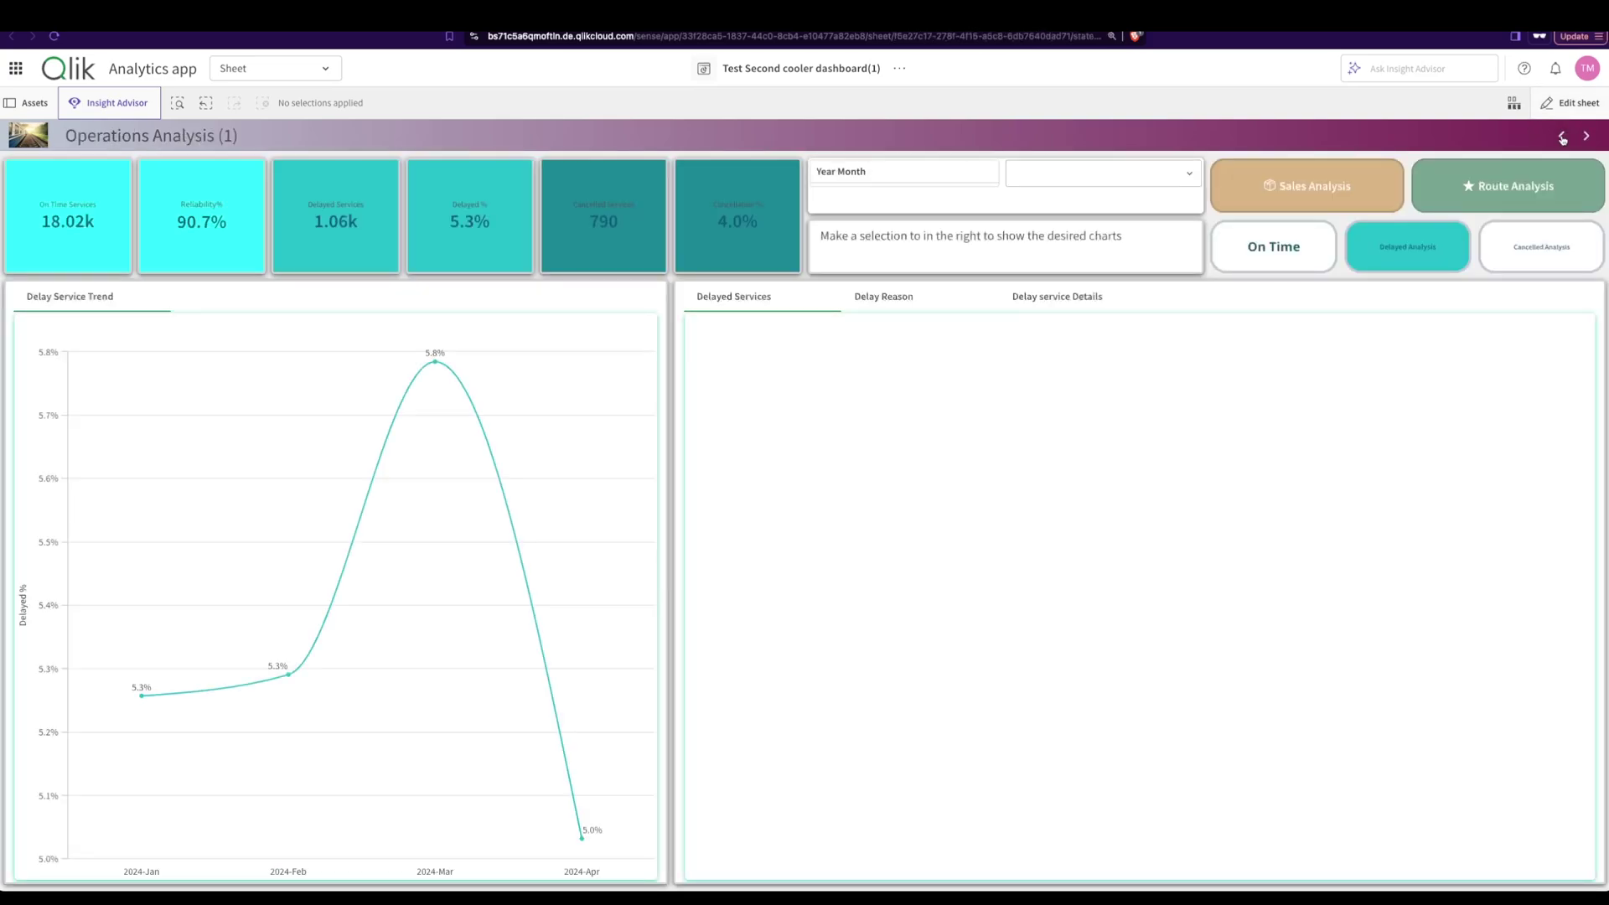
pyautogui.click(1291, 263)
pyautogui.click(1398, 265)
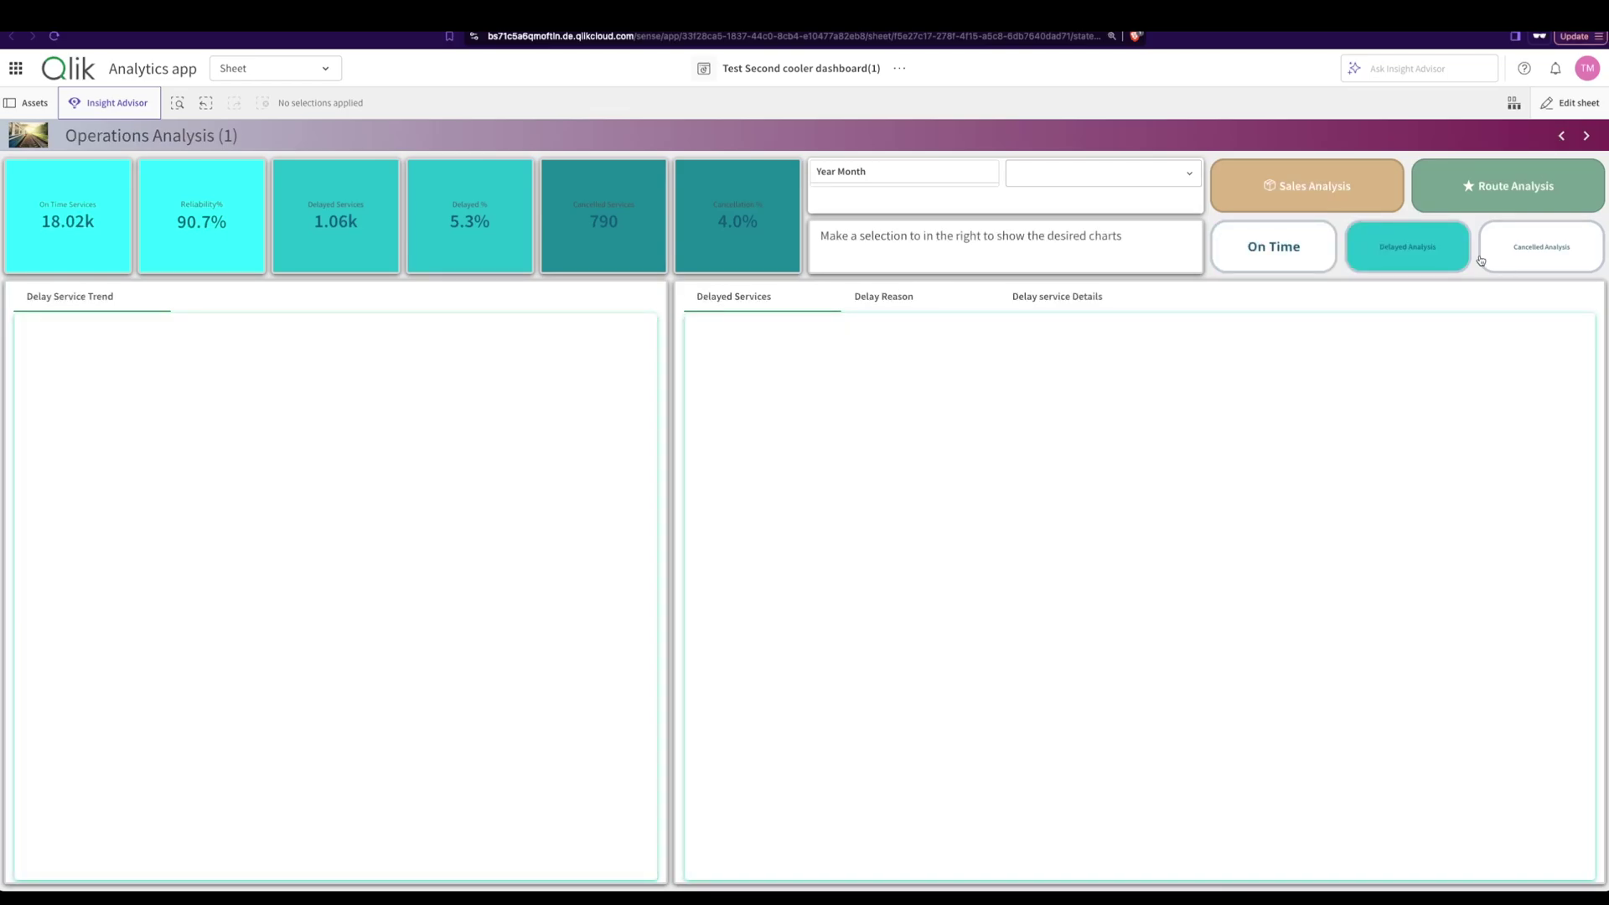
pyautogui.click(1541, 251)
pyautogui.click(1589, 137)
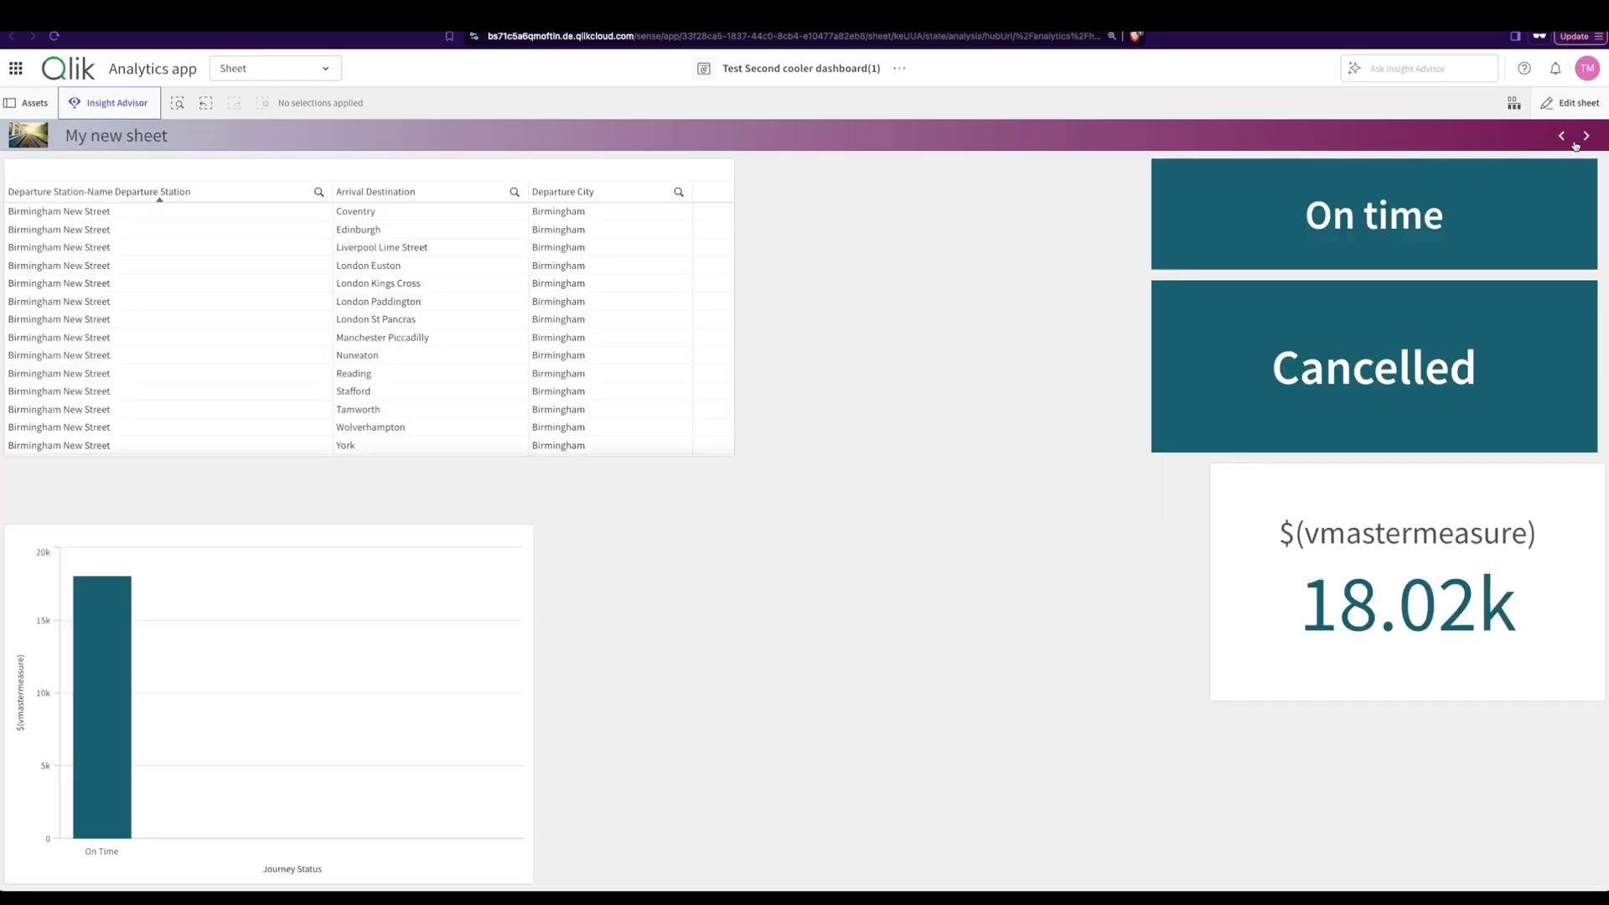
pyautogui.click(1562, 136)
pyautogui.click(1563, 137)
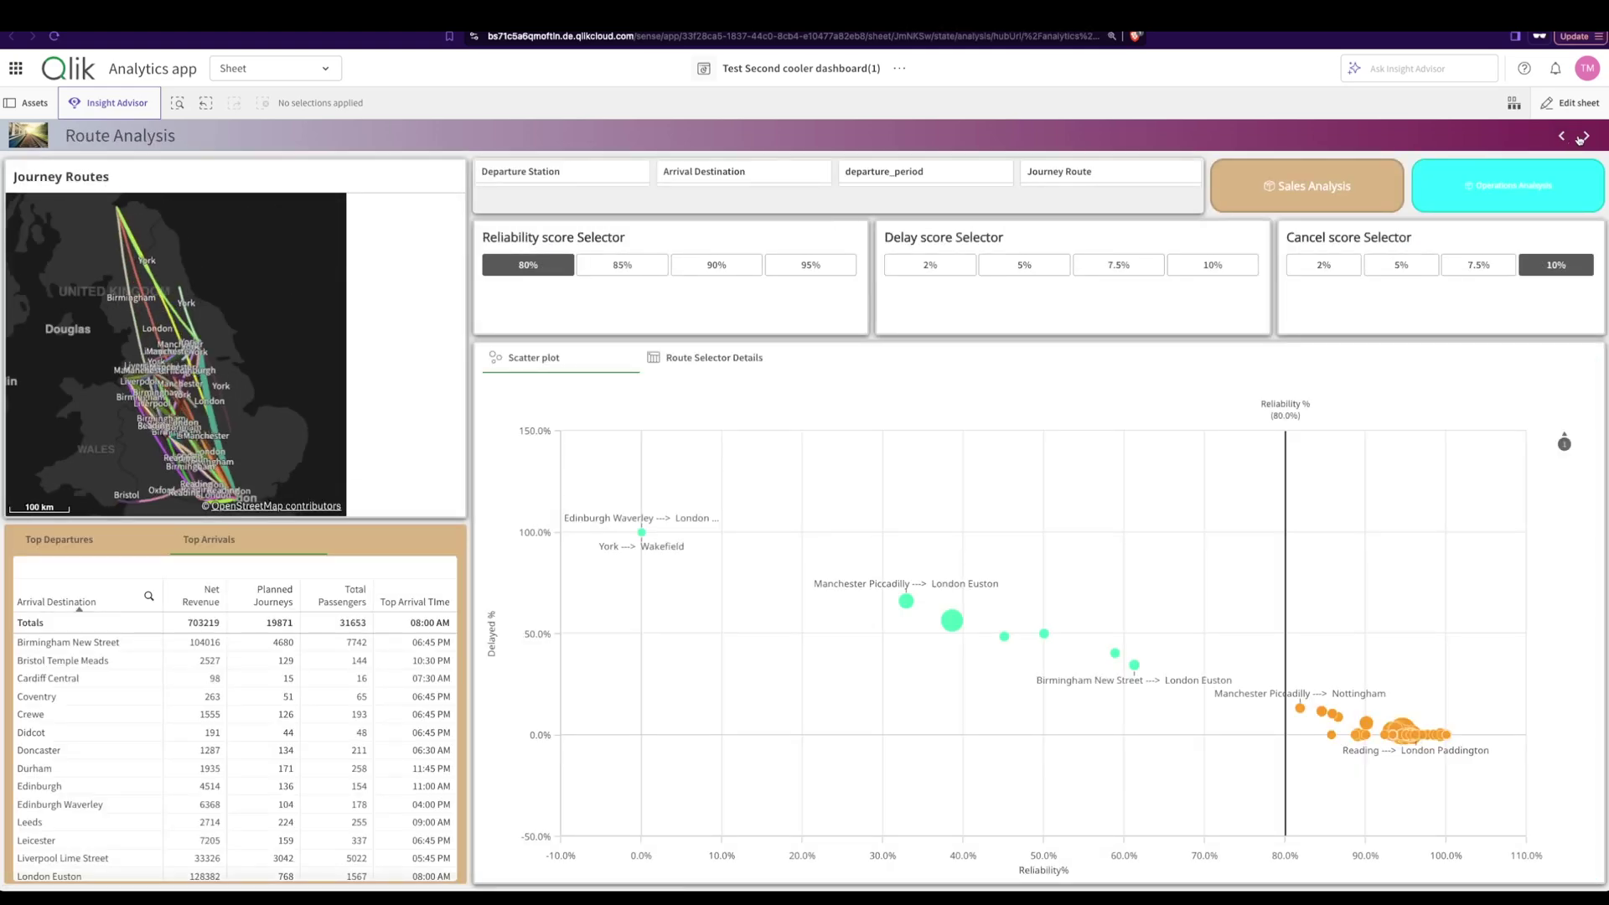
pyautogui.click(1584, 137)
pyautogui.click(1584, 136)
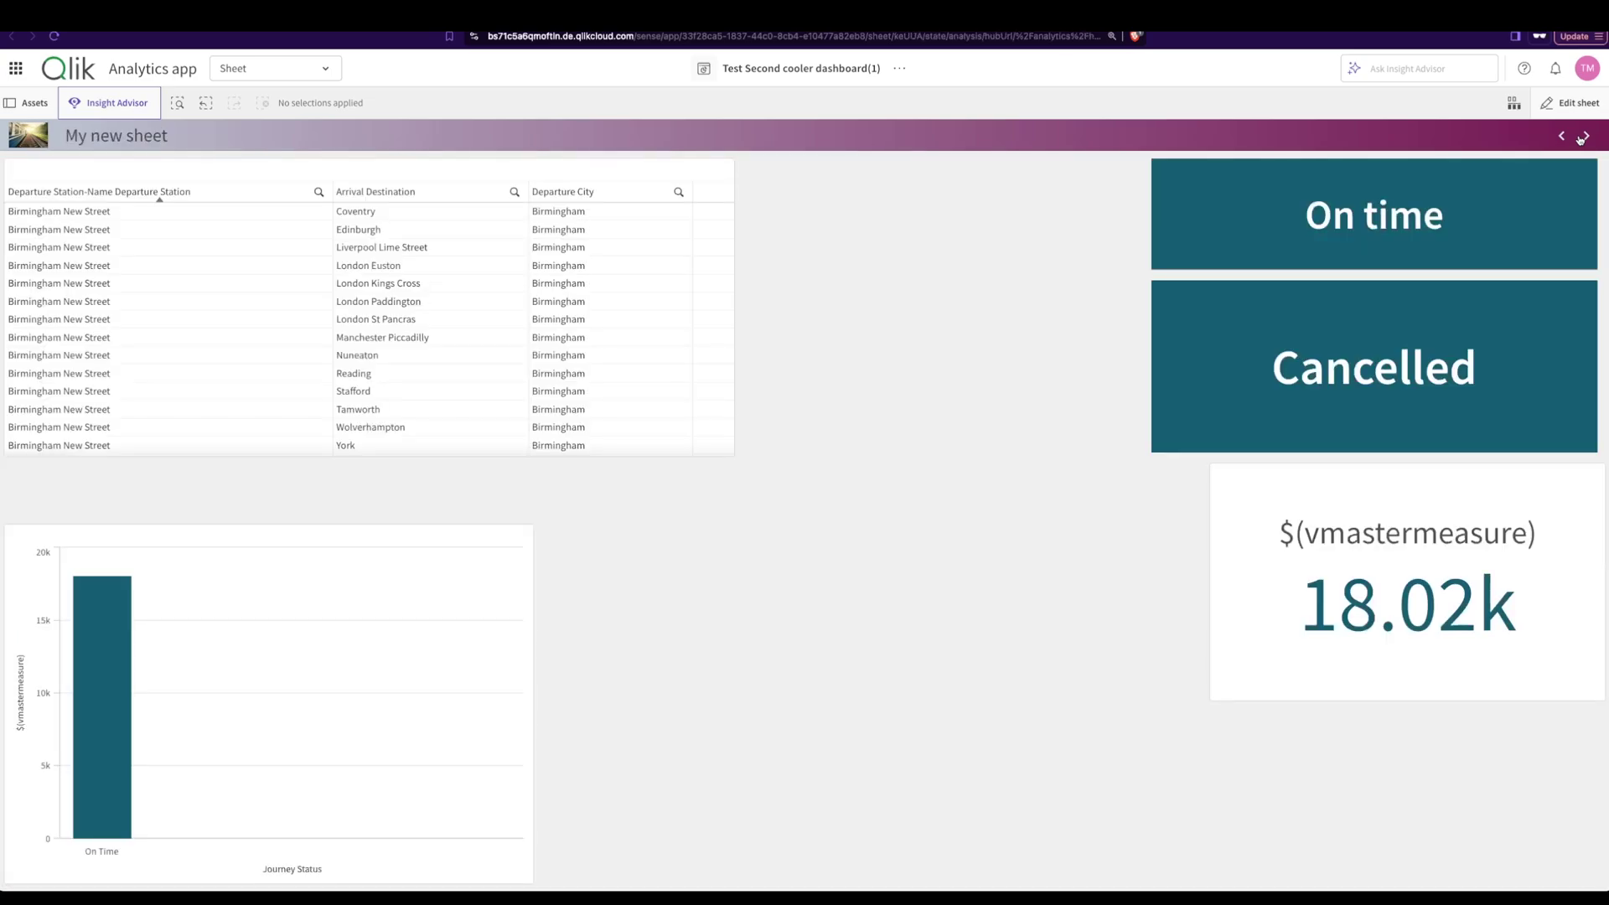
pyautogui.click(1584, 137)
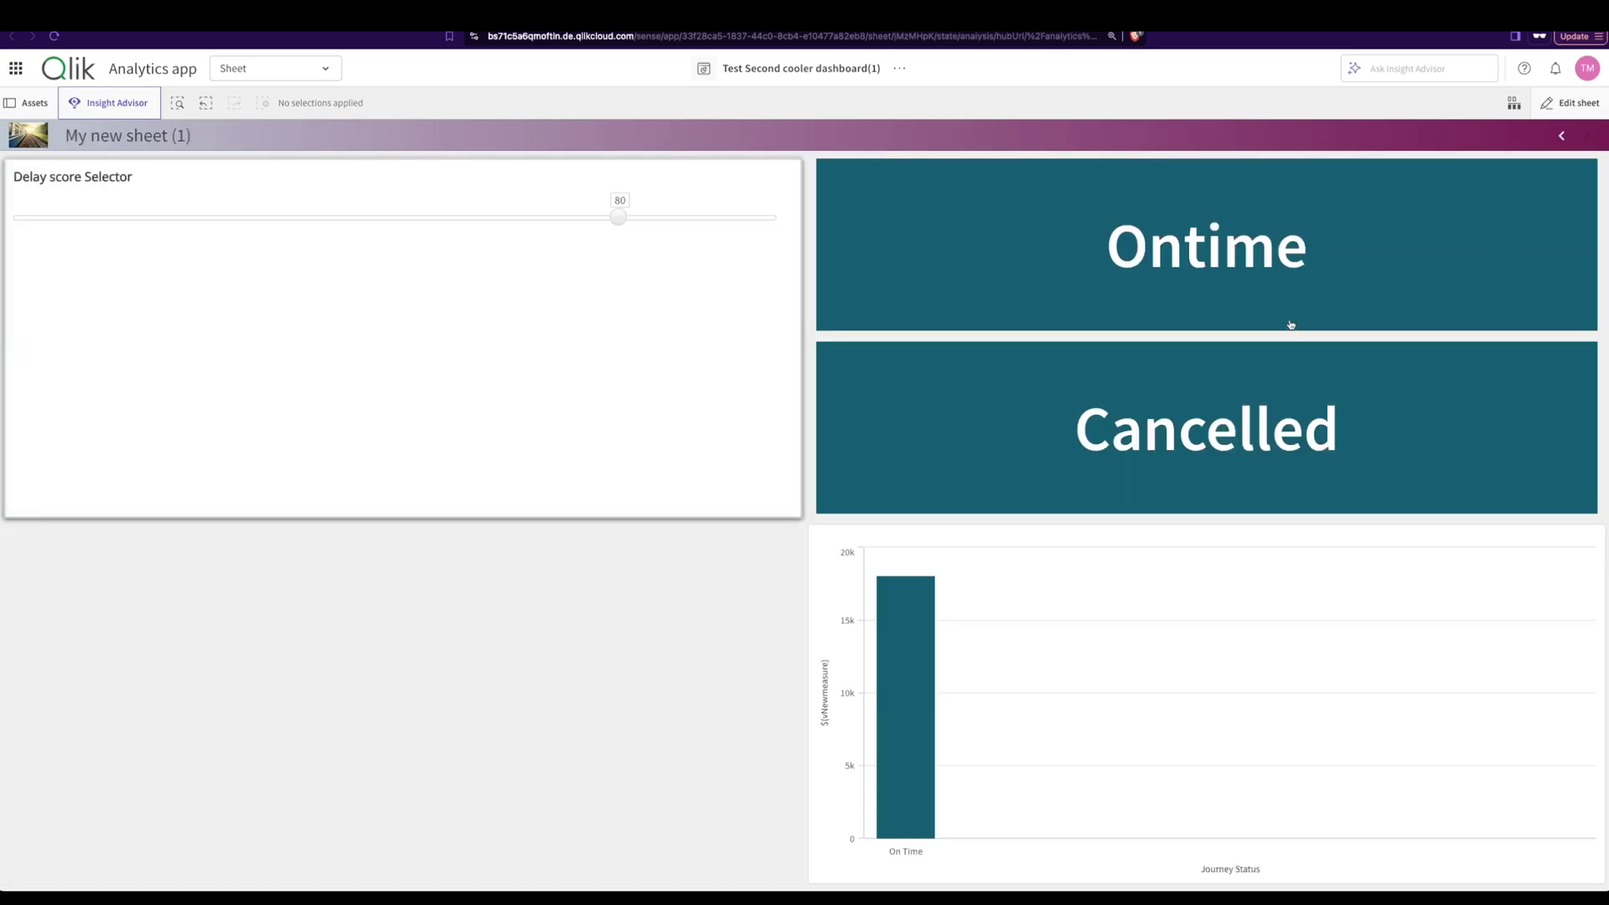